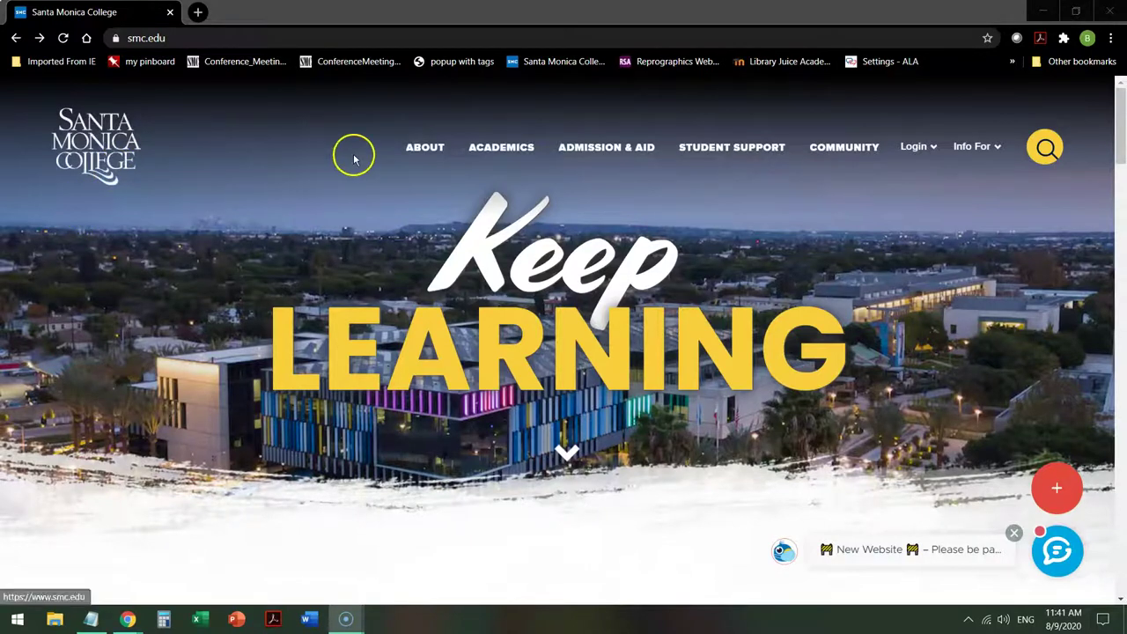
# Go from the Student Support menu to the Library page and open All Databases
pyautogui.moveTo(730, 143)
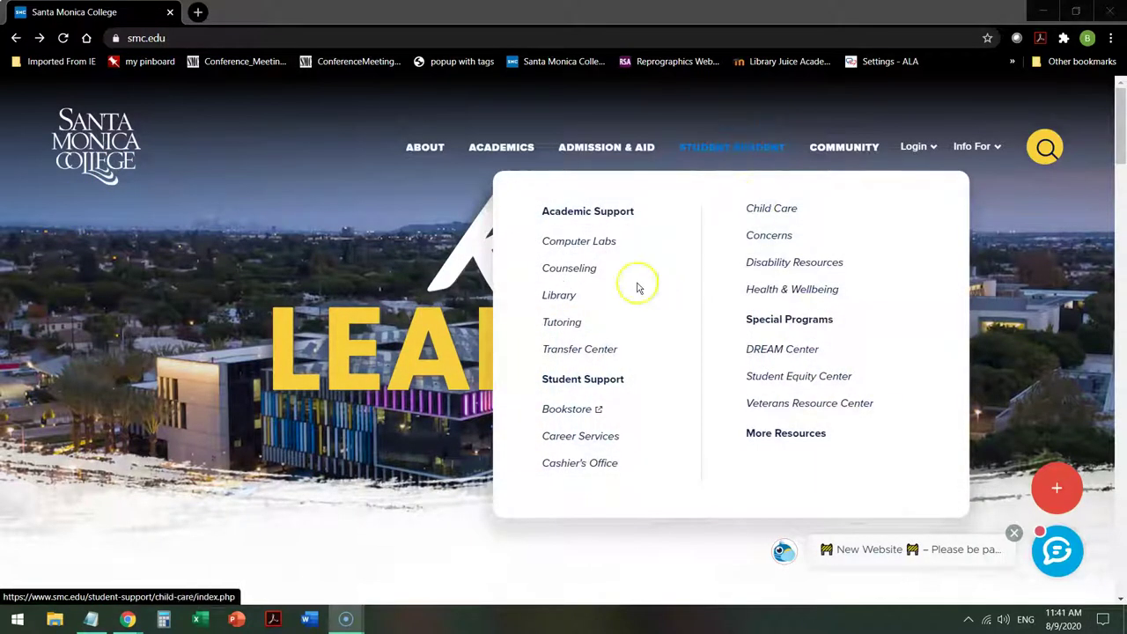
pyautogui.click(567, 300)
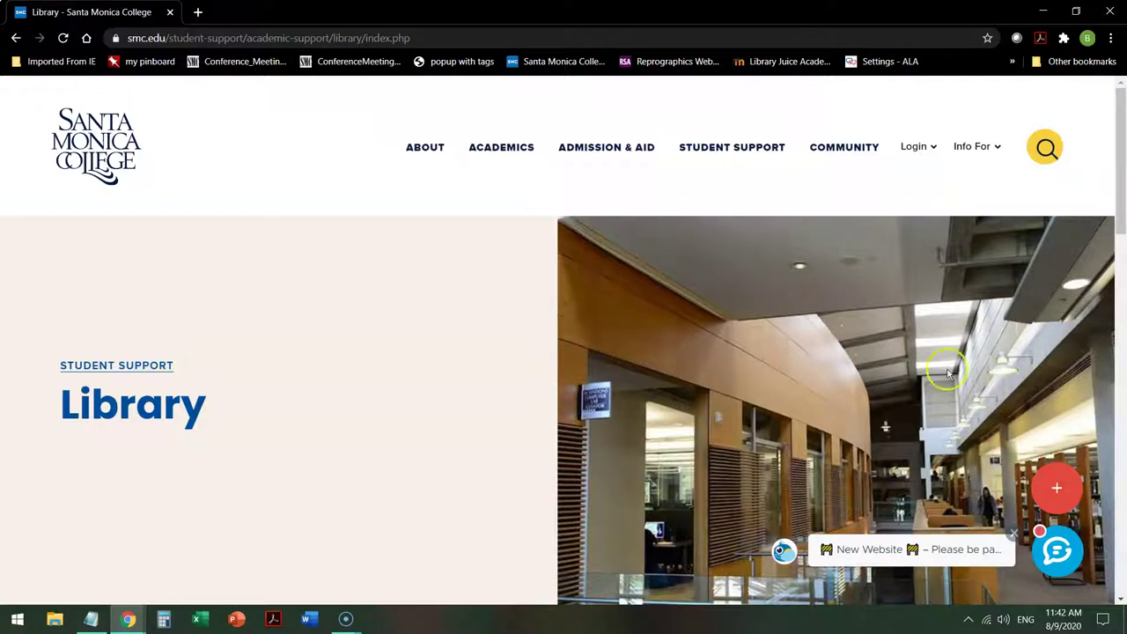
pyautogui.scroll(-3, 490, 297)
pyautogui.scroll(-2, 490, 297)
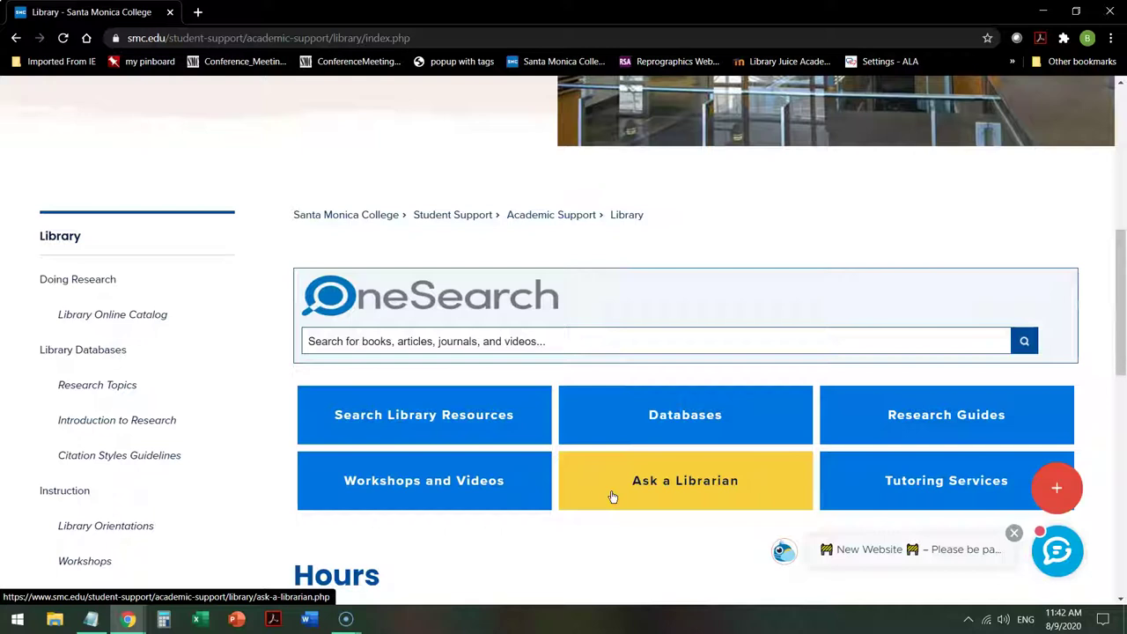
pyautogui.click(651, 429)
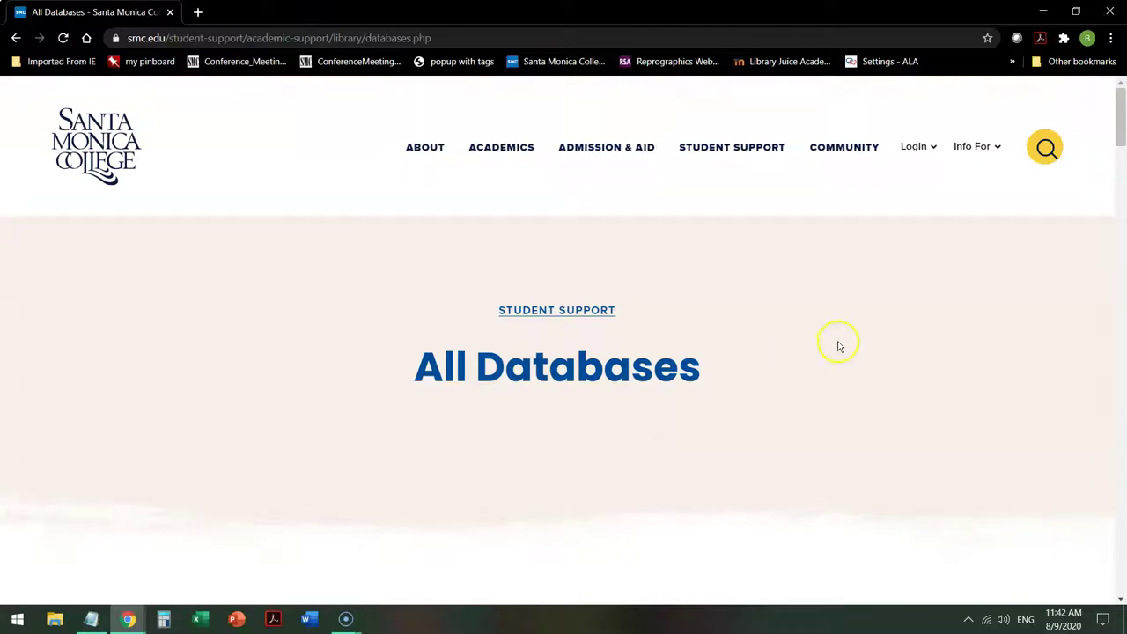
# Scroll down the All Databases list and open Business Source Elite
pyautogui.scroll(-4, 869, 345)
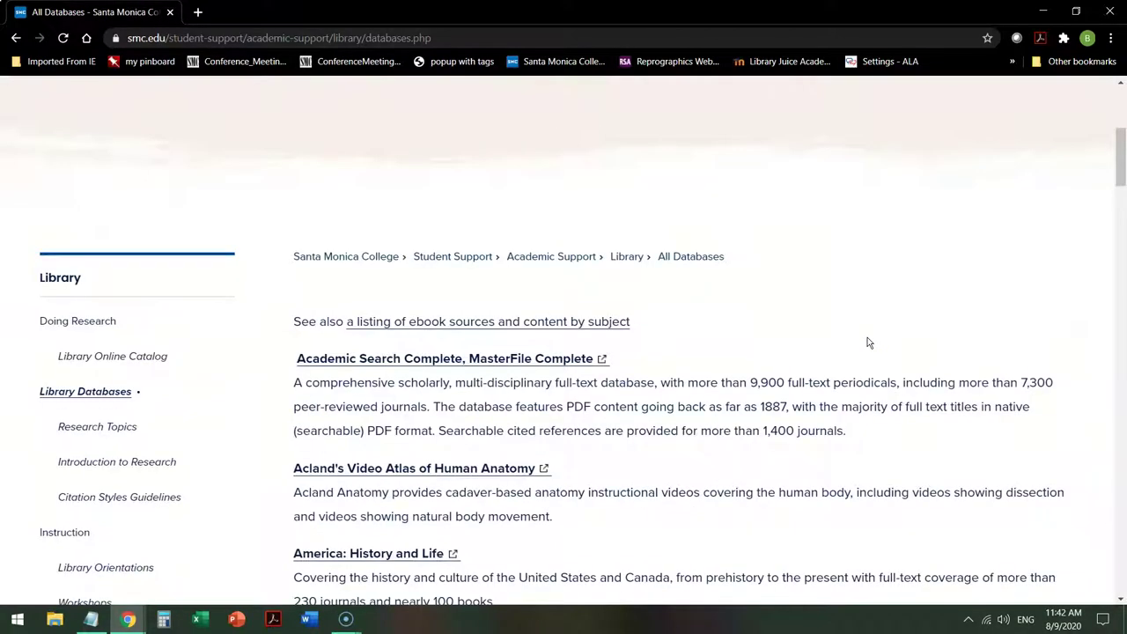
pyautogui.scroll(-3, 868, 343)
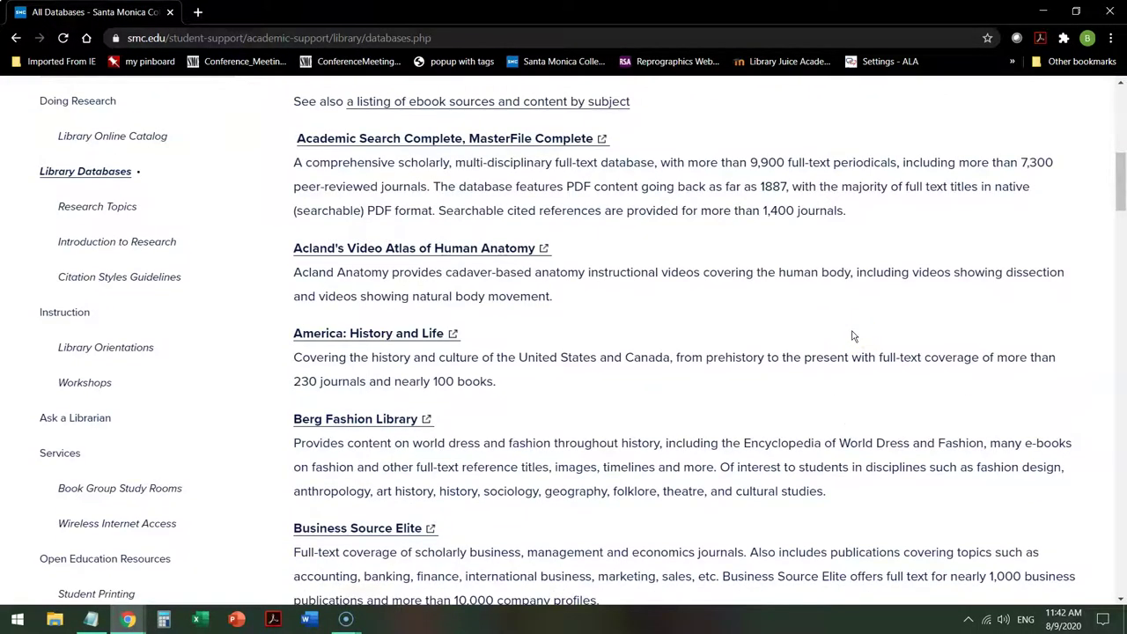
pyautogui.scroll(-2, 849, 333)
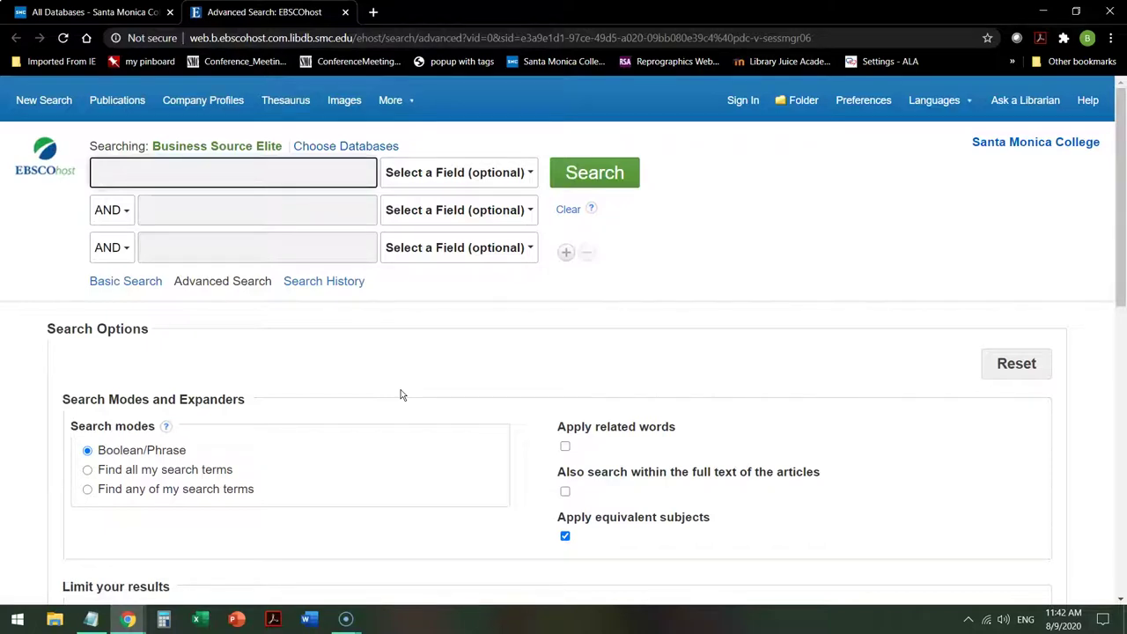
pyautogui.click(404, 306)
# Open Company Profiles from the EBSCOhost top toolbar
pyautogui.click(224, 103)
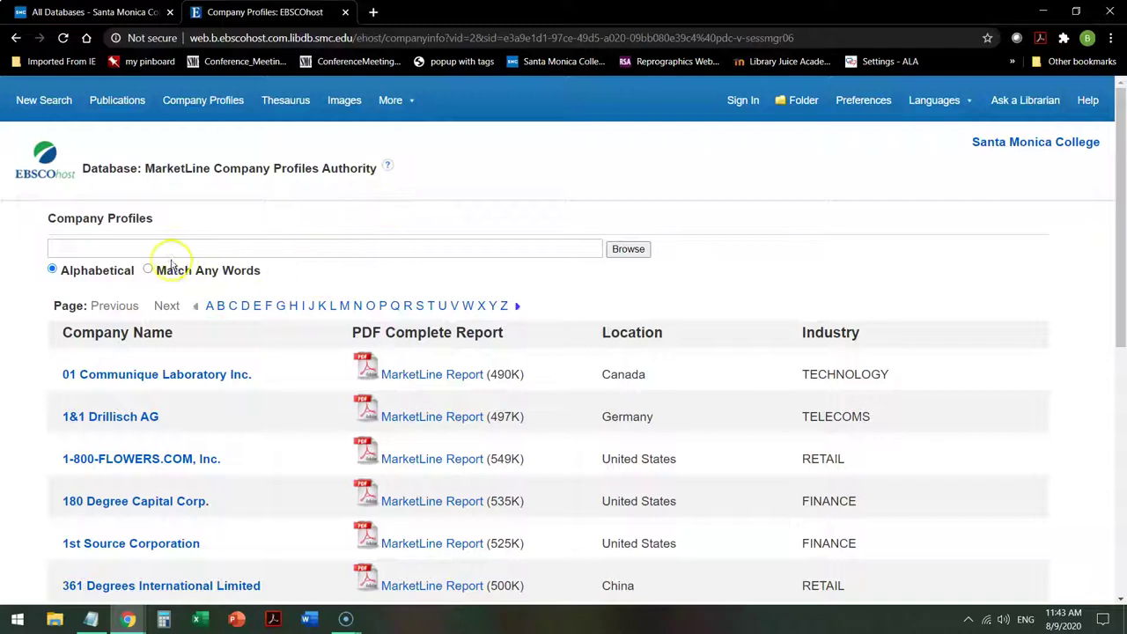
# Browse the company profiles starting from 'oracle'
pyautogui.click(139, 248)
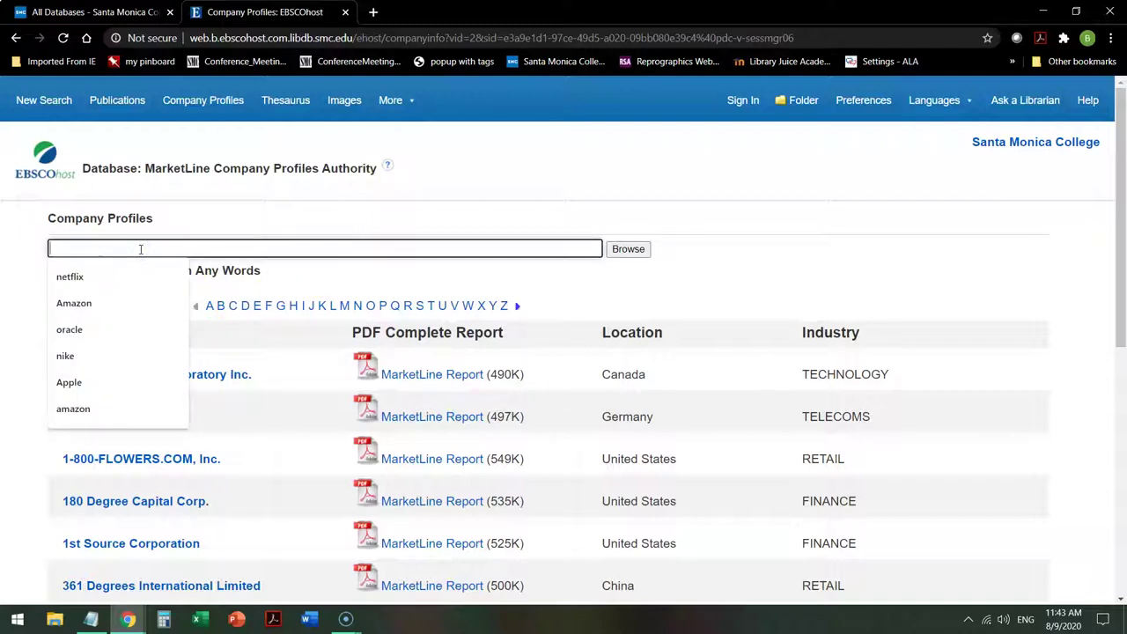
pyautogui.click(69, 329)
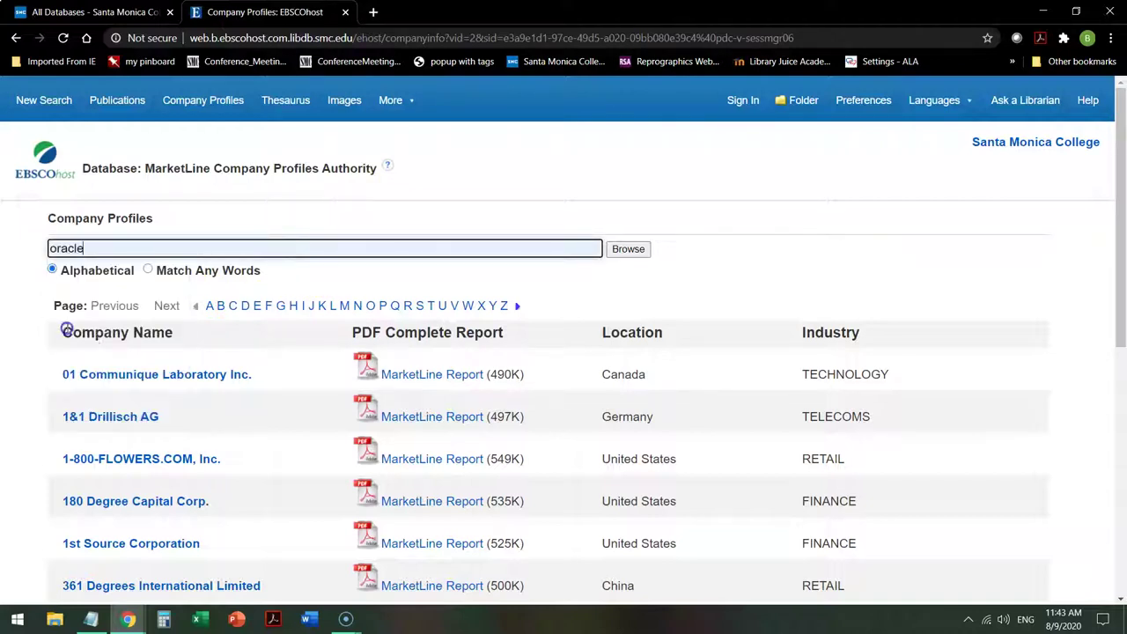
pyautogui.click(629, 249)
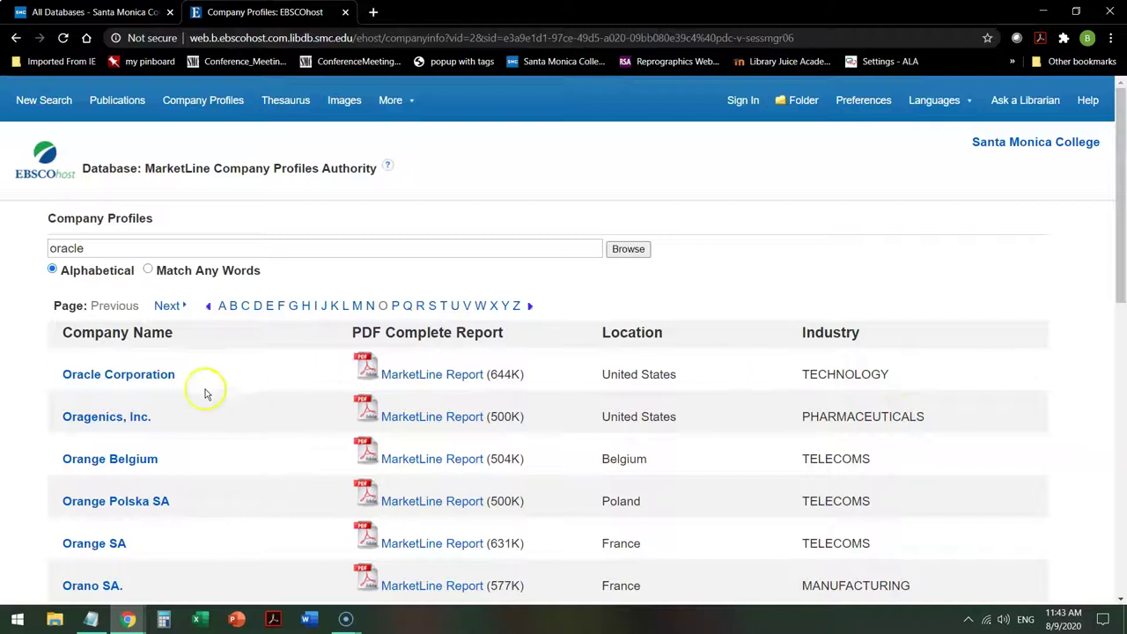
# Open the Oracle Corporation record and scroll through its address, abstract and products
pyautogui.click(124, 380)
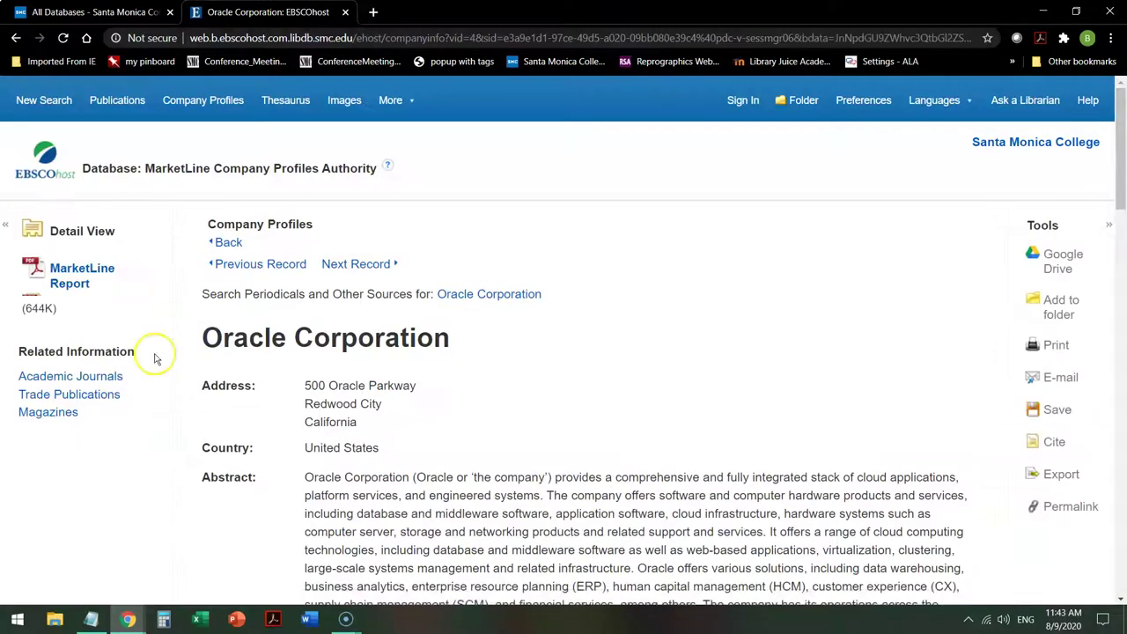
pyautogui.scroll(-2, 408, 327)
pyautogui.scroll(-8, 256, 335)
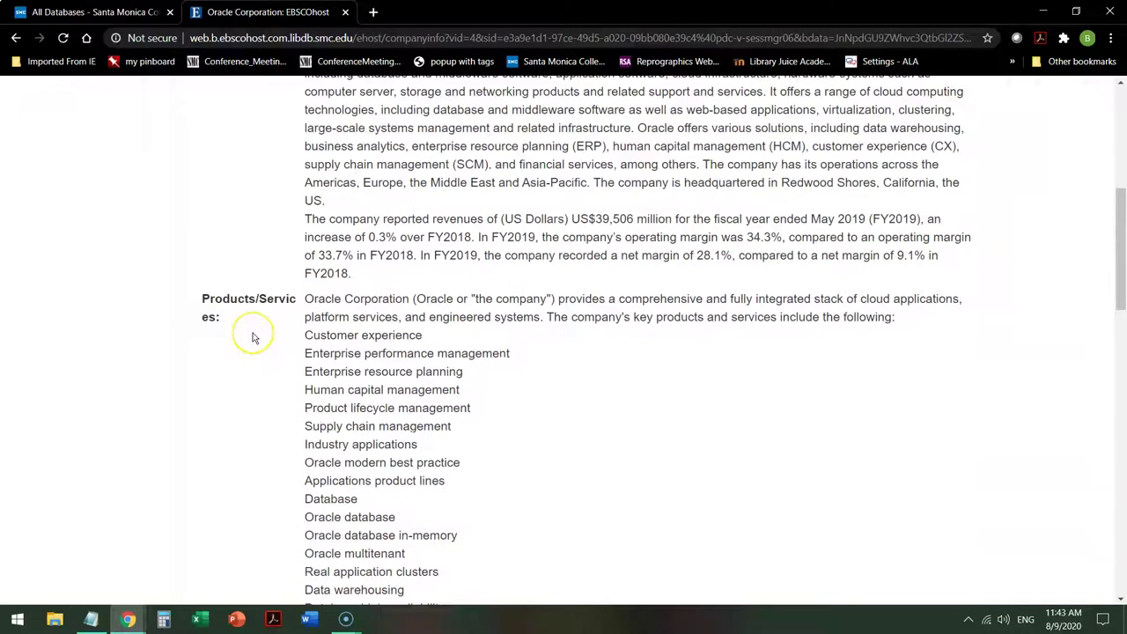
pyautogui.scroll(-5, 250, 339)
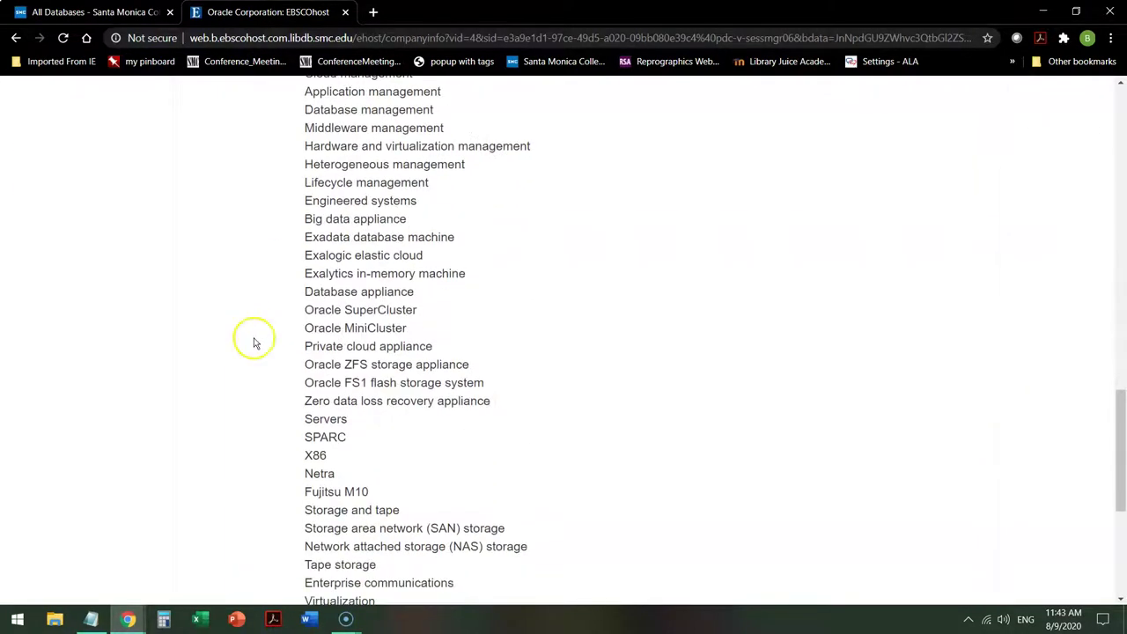
pyautogui.scroll(6, 261, 321)
pyautogui.scroll(7, 260, 317)
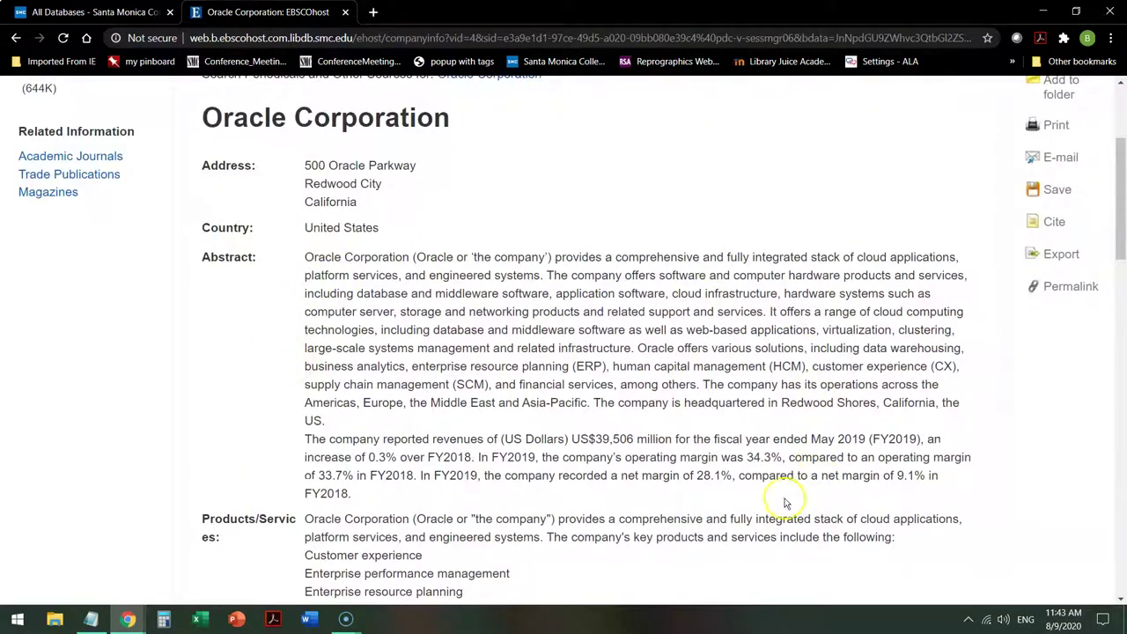
pyautogui.scroll(2, 123, 334)
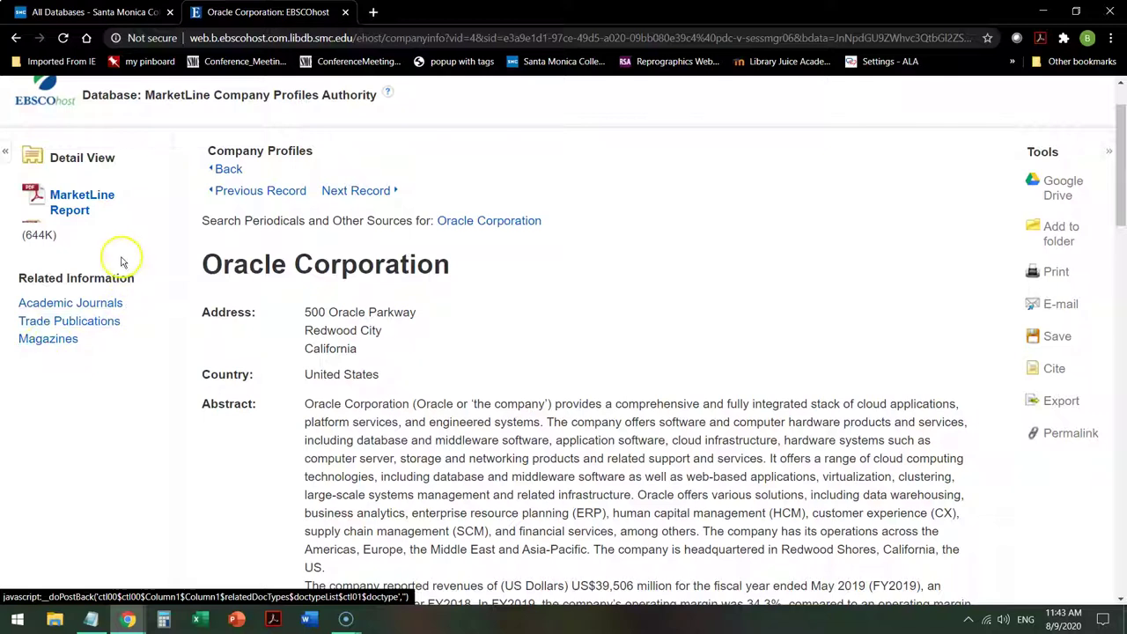
# Open Oracle Corporation's 61-page MarketLine report PDF and scroll its opening pages
pyautogui.click(105, 205)
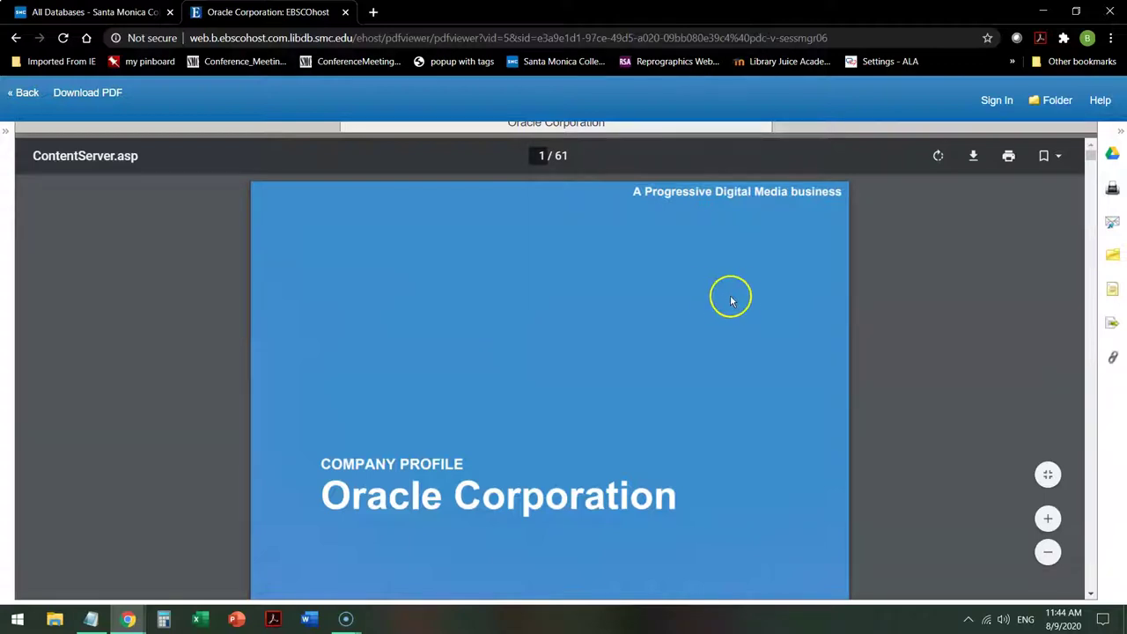
pyautogui.scroll(-7, 748, 296)
pyautogui.scroll(-2, 816, 301)
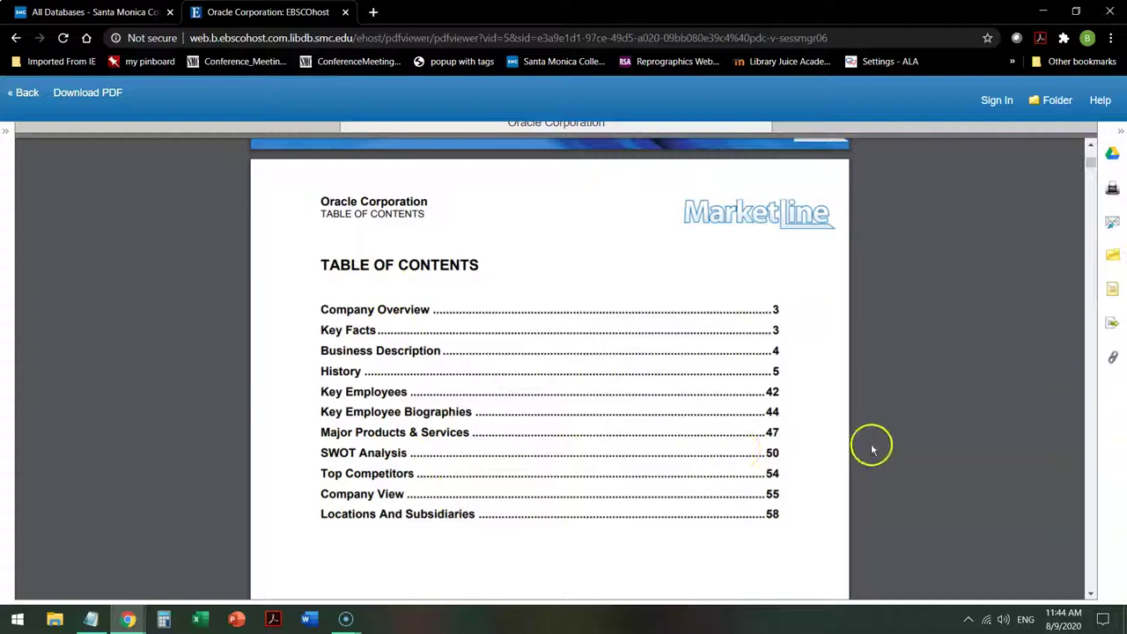
pyautogui.scroll(2, 866, 446)
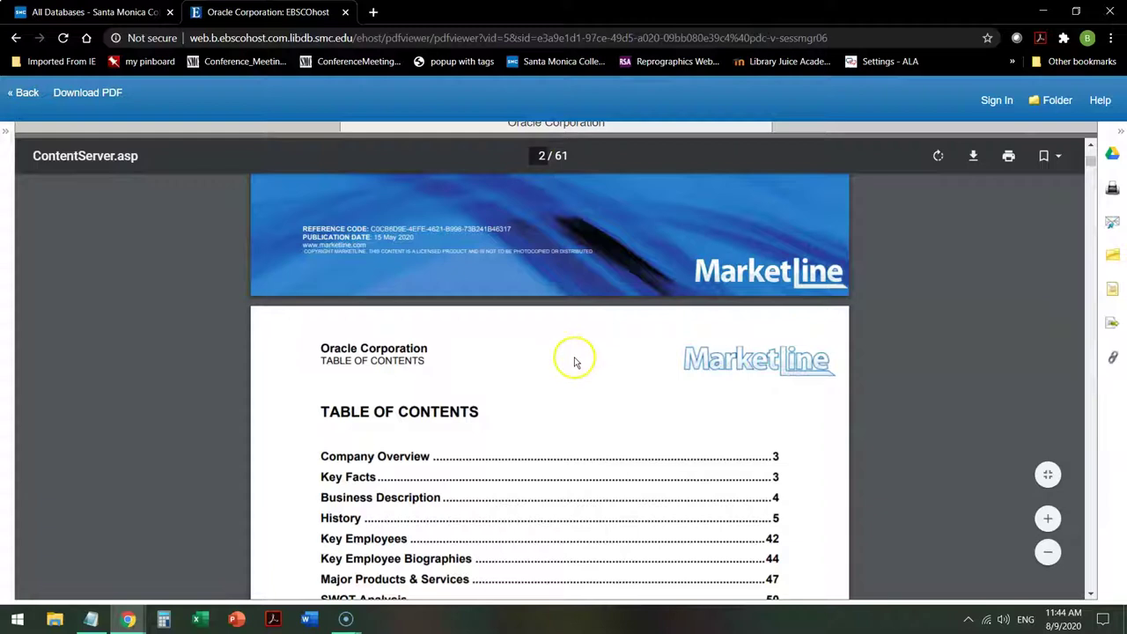
pyautogui.scroll(-2, 573, 357)
# Jump to page 50 and read through the SWOT Analysis section
pyautogui.click(541, 156)
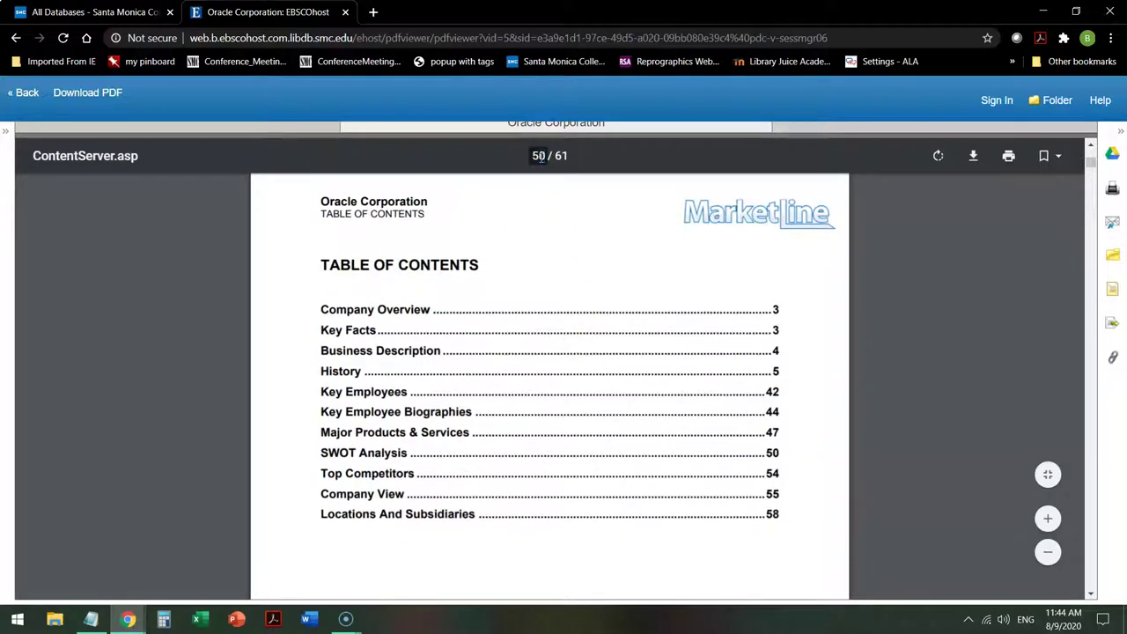
pyautogui.write('50')
pyautogui.press('Return')
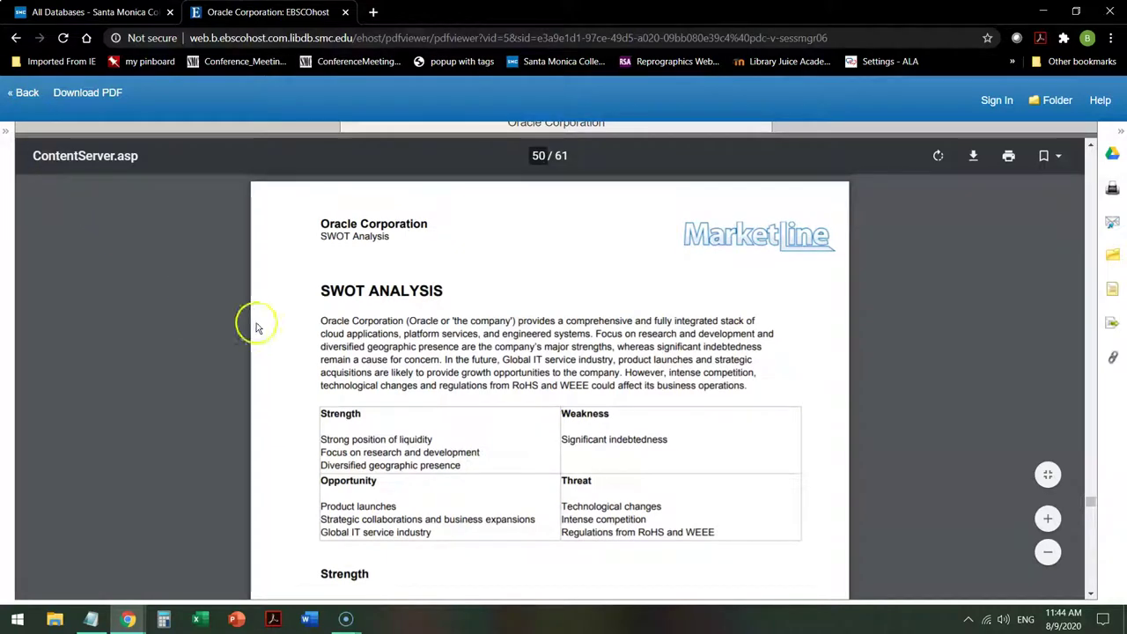
pyautogui.scroll(-2, 293, 343)
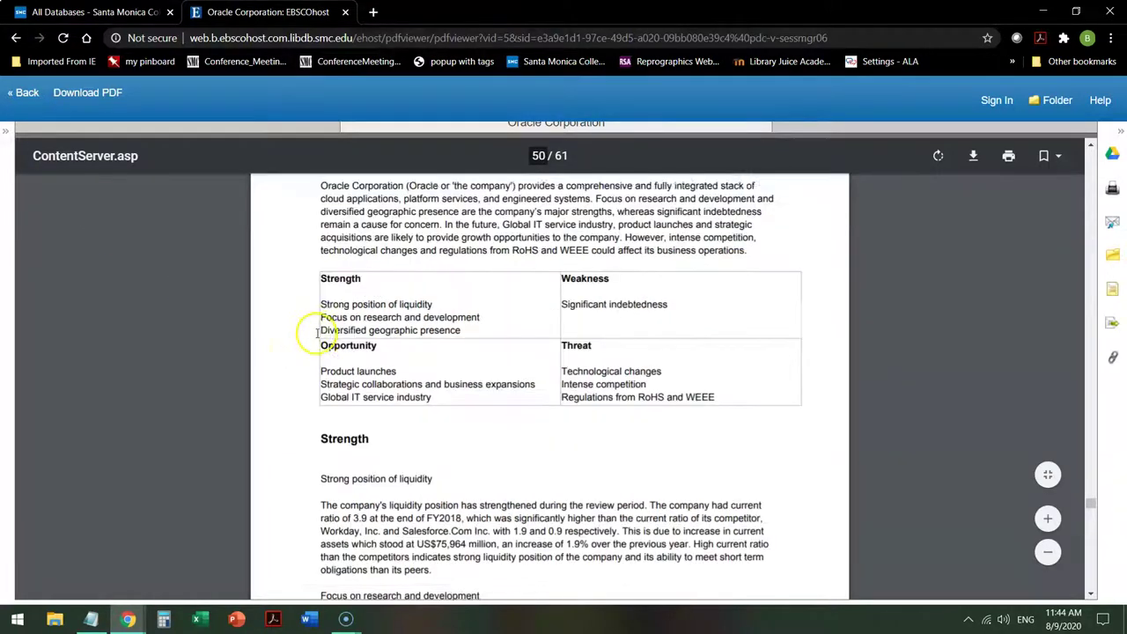
pyautogui.scroll(1, 290, 329)
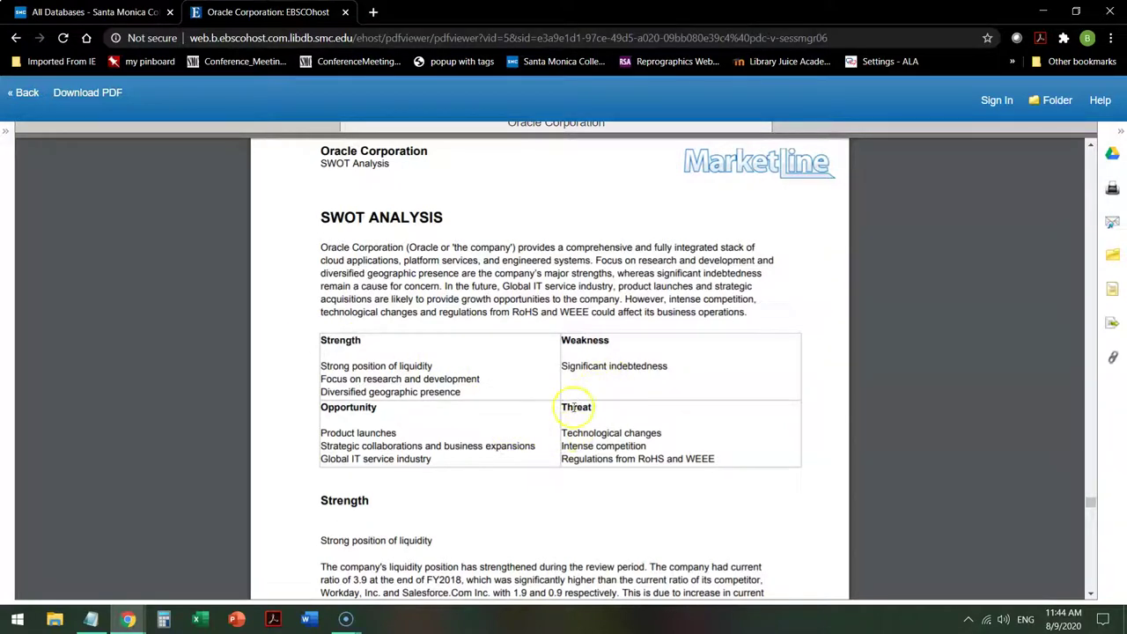
pyautogui.scroll(-2, 511, 440)
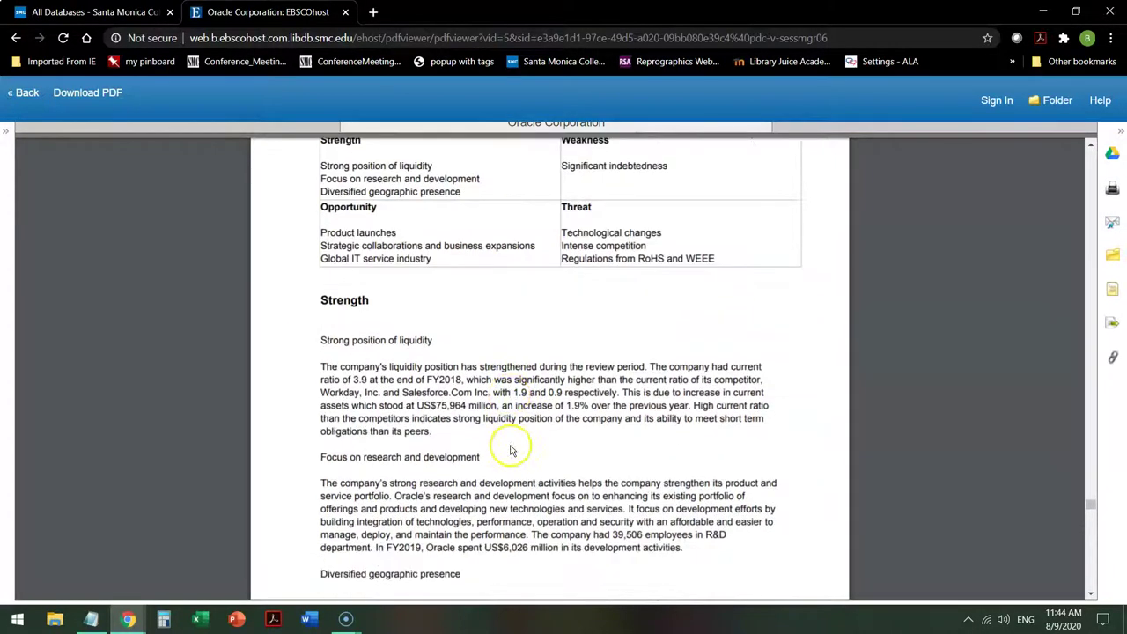
pyautogui.scroll(-6, 513, 447)
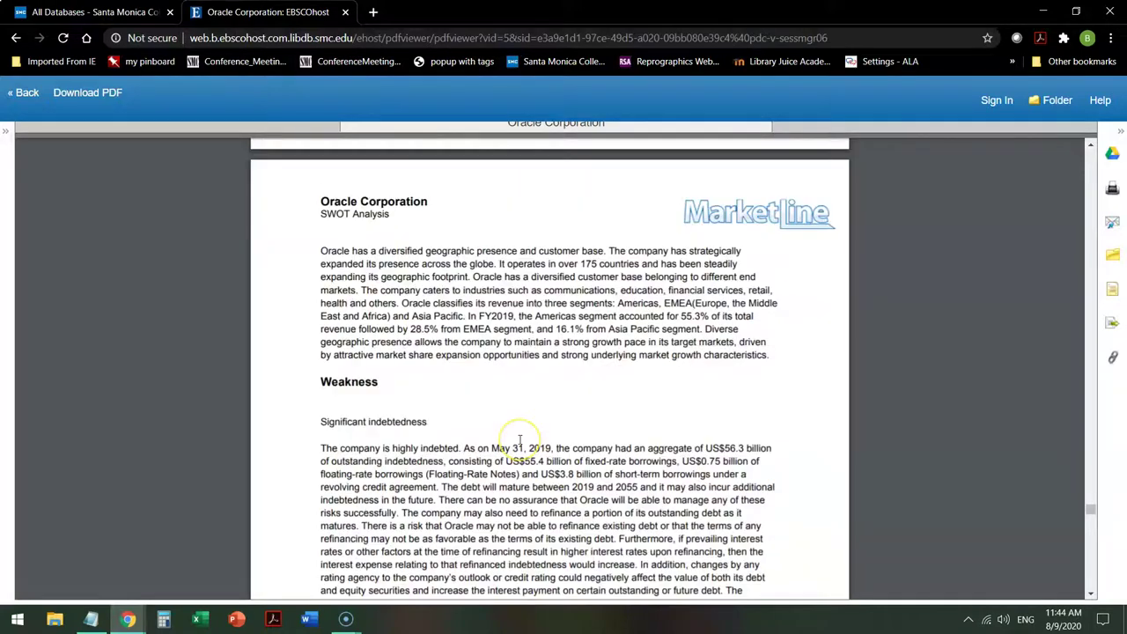
pyautogui.scroll(-7, 519, 440)
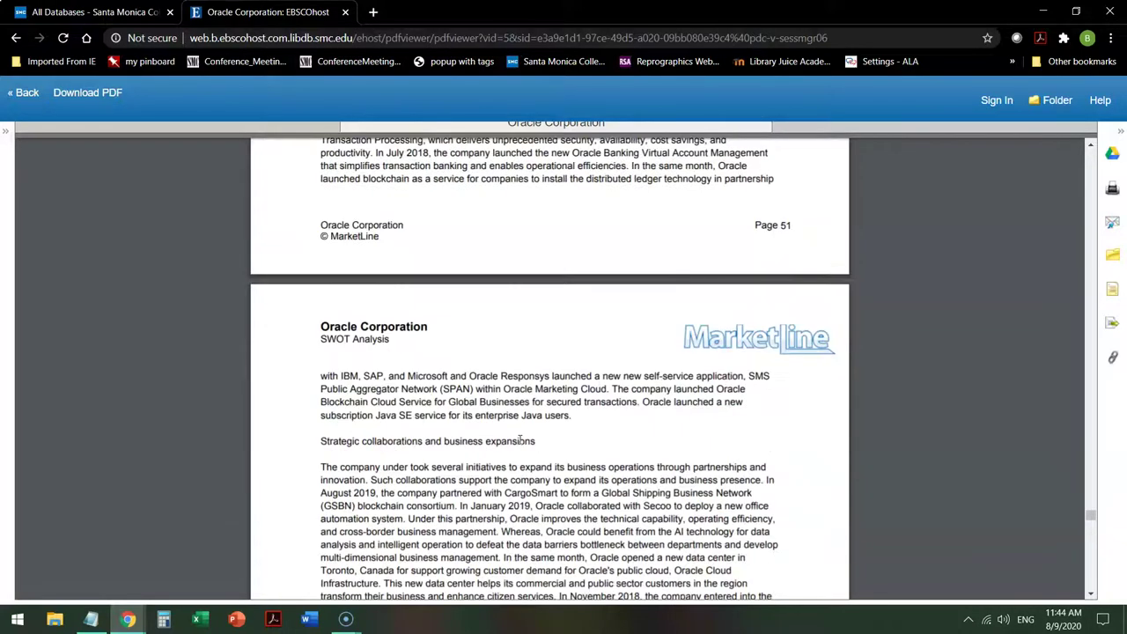
pyautogui.scroll(-3, 520, 441)
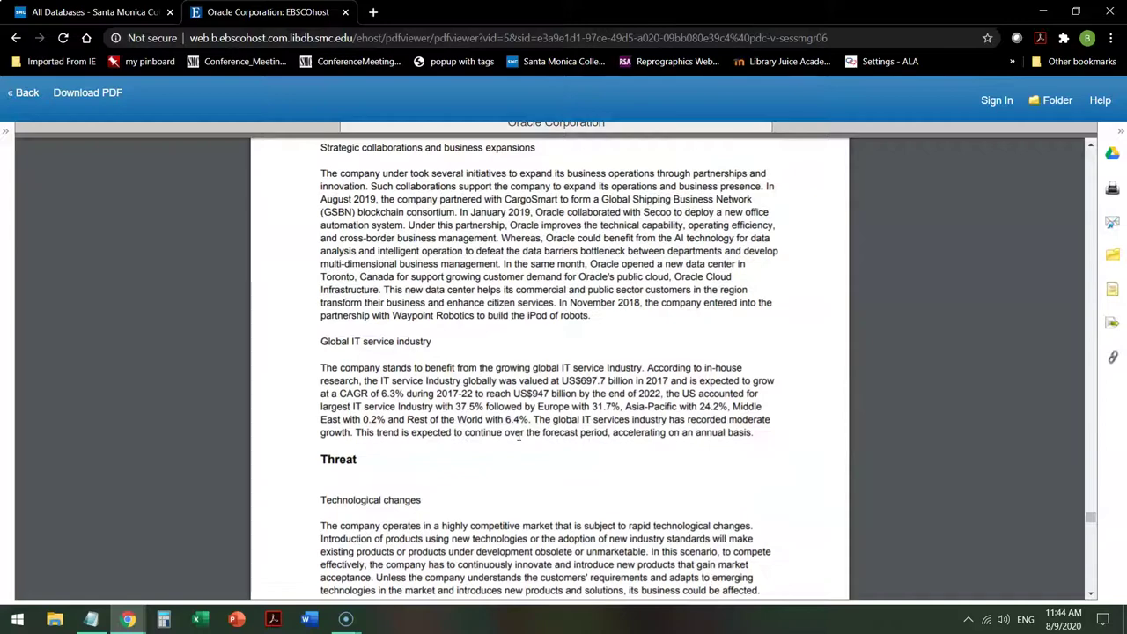
pyautogui.scroll(9, 519, 437)
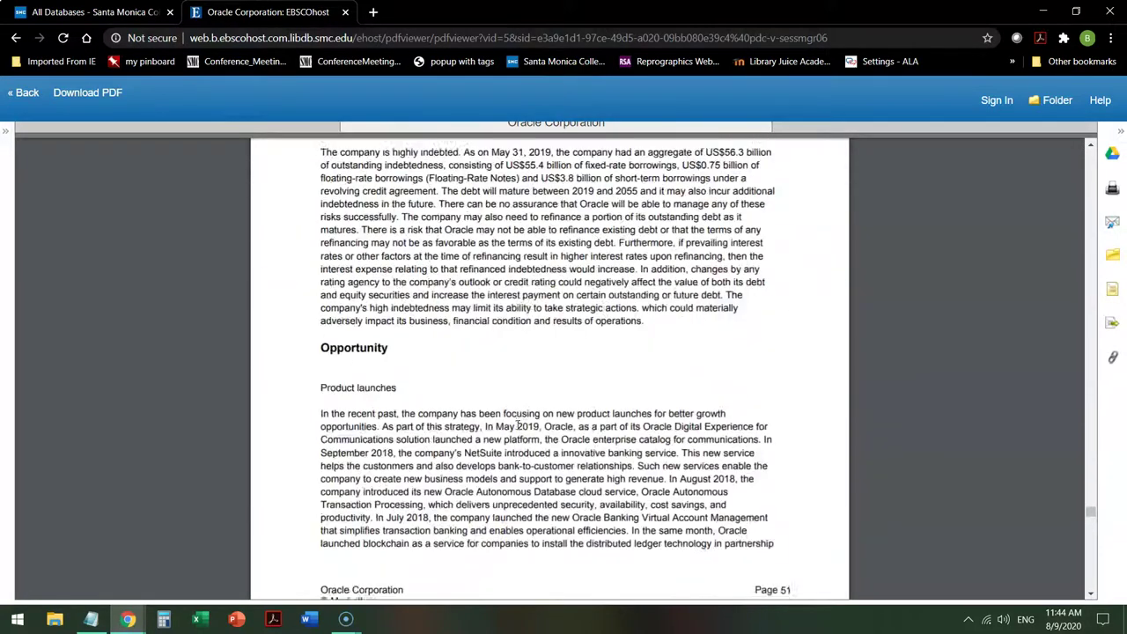
pyautogui.scroll(10, 518, 426)
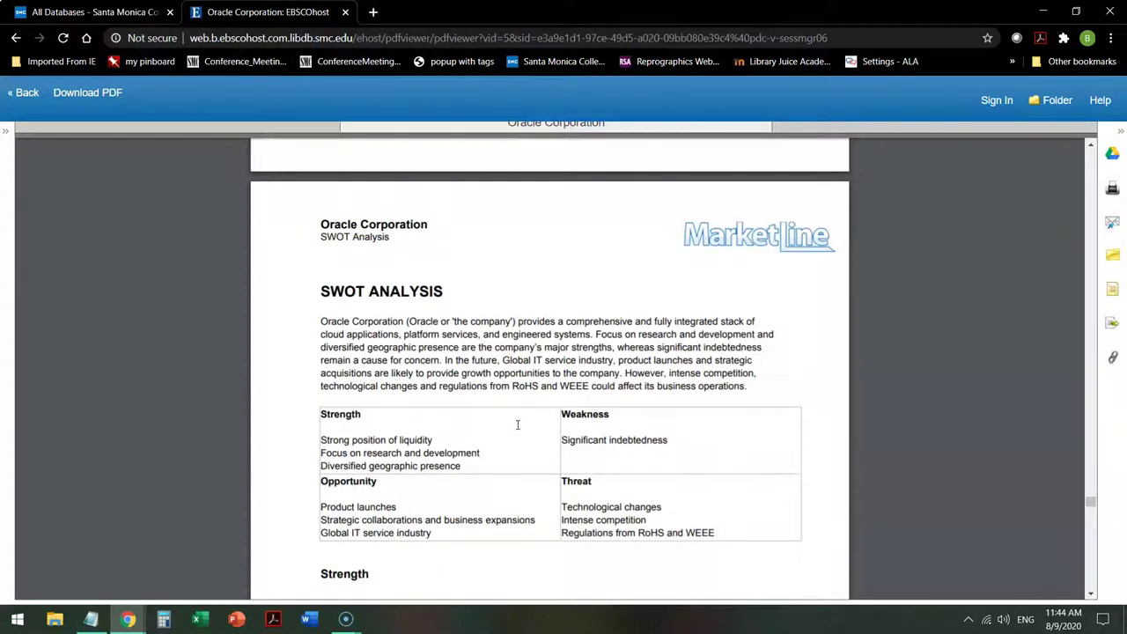
pyautogui.click(516, 424)
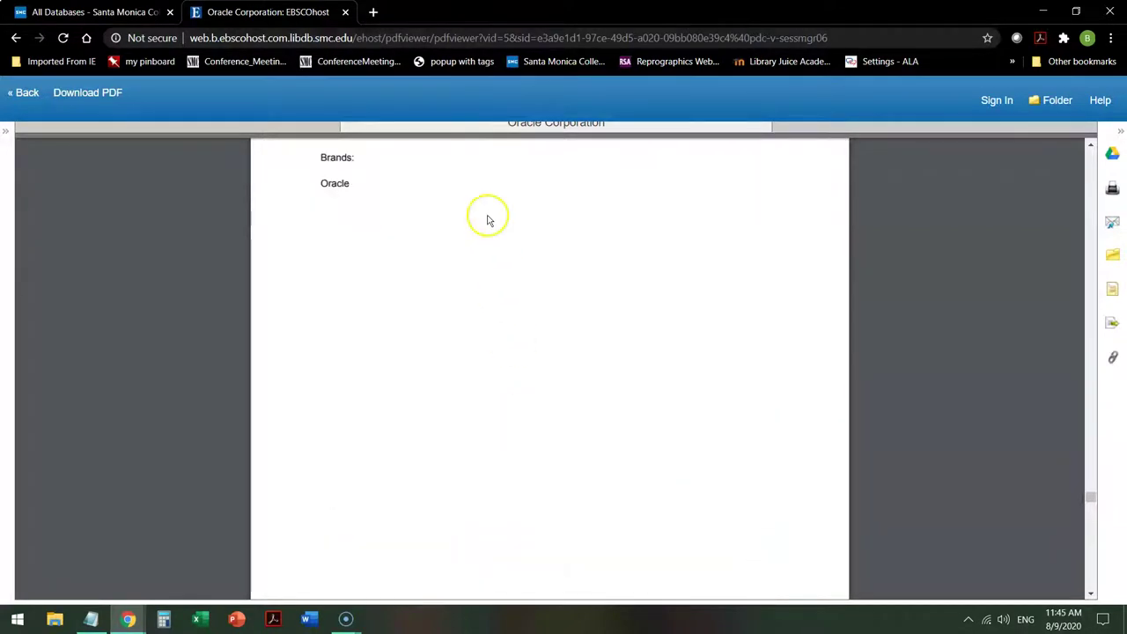
# Go back, reopen the Oracle Corporation profile, and list its 50 academic journal articles
pyautogui.click(23, 99)
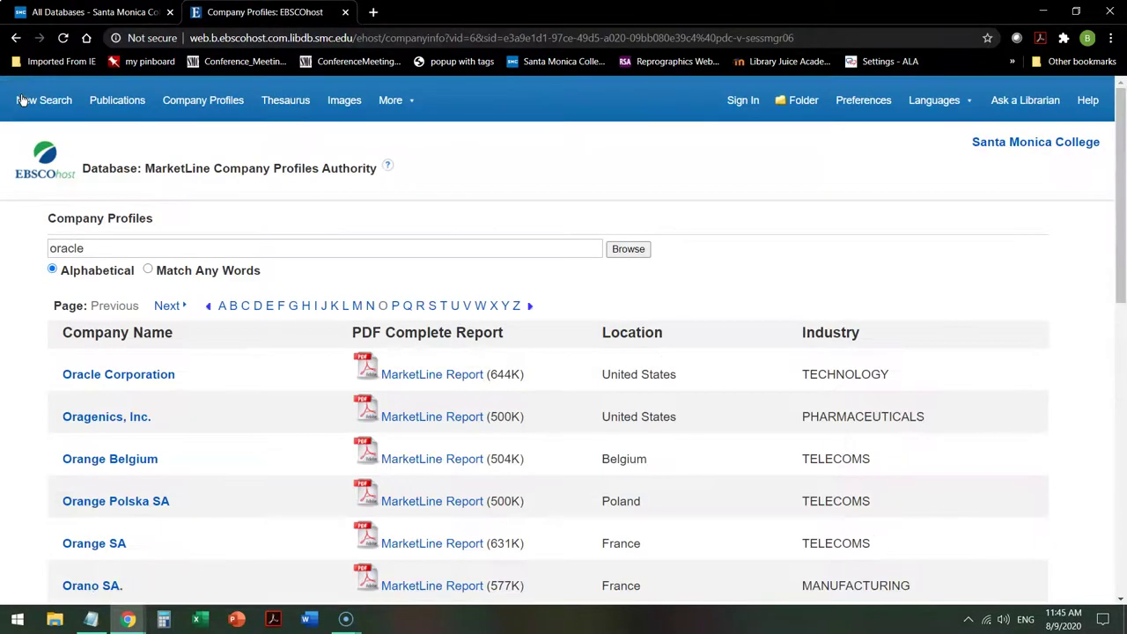
pyautogui.click(70, 124)
pyautogui.click(115, 377)
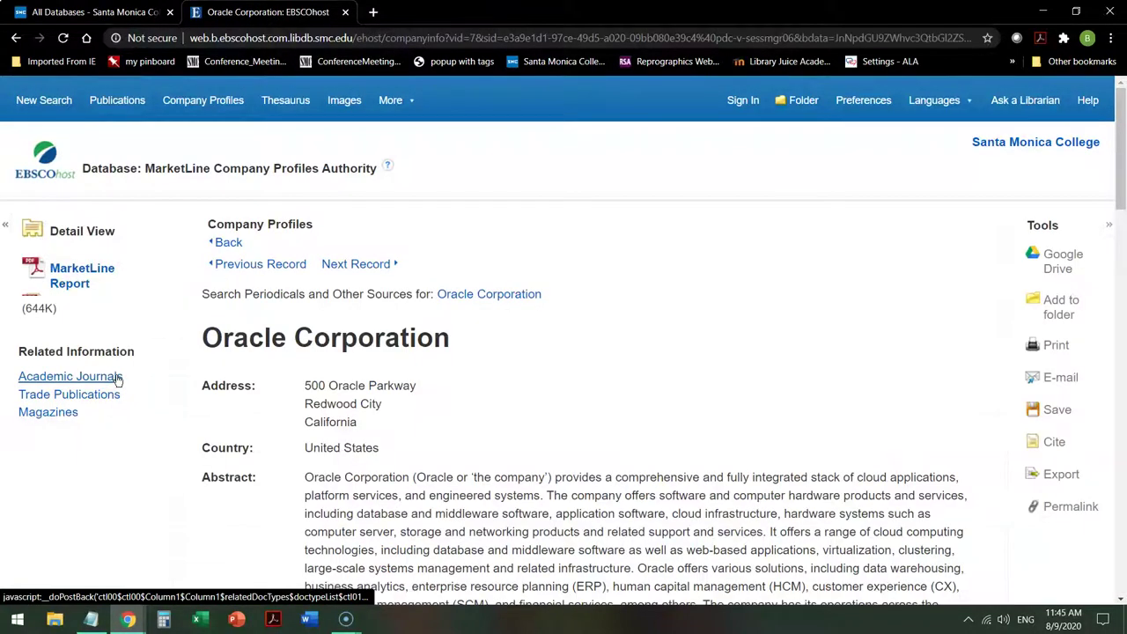
pyautogui.click(100, 378)
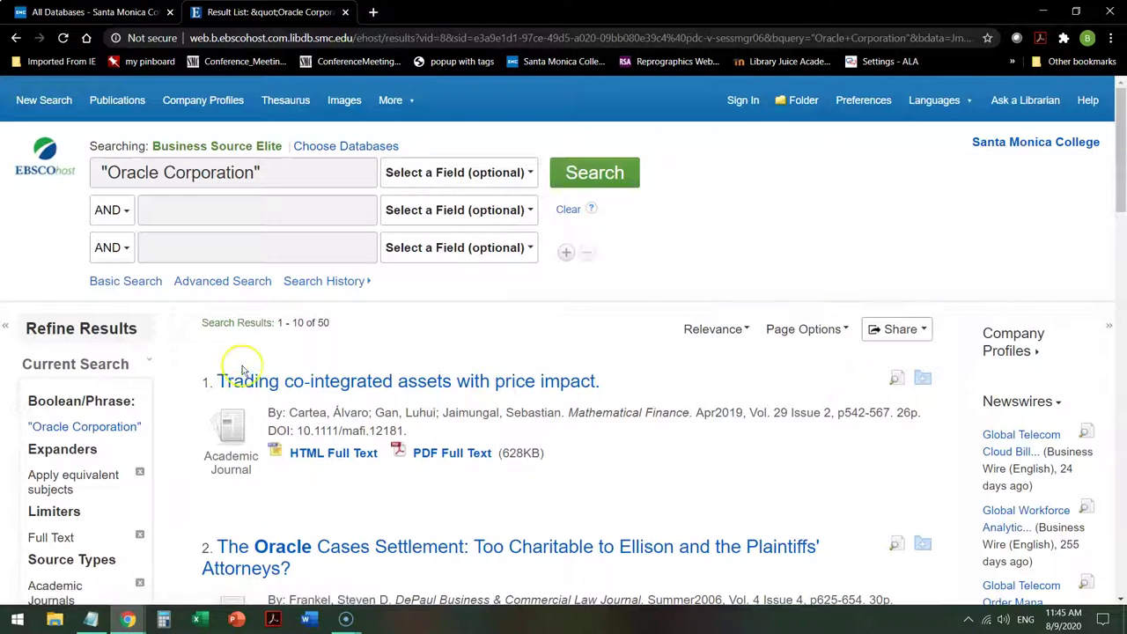
pyautogui.scroll(-5, 342, 346)
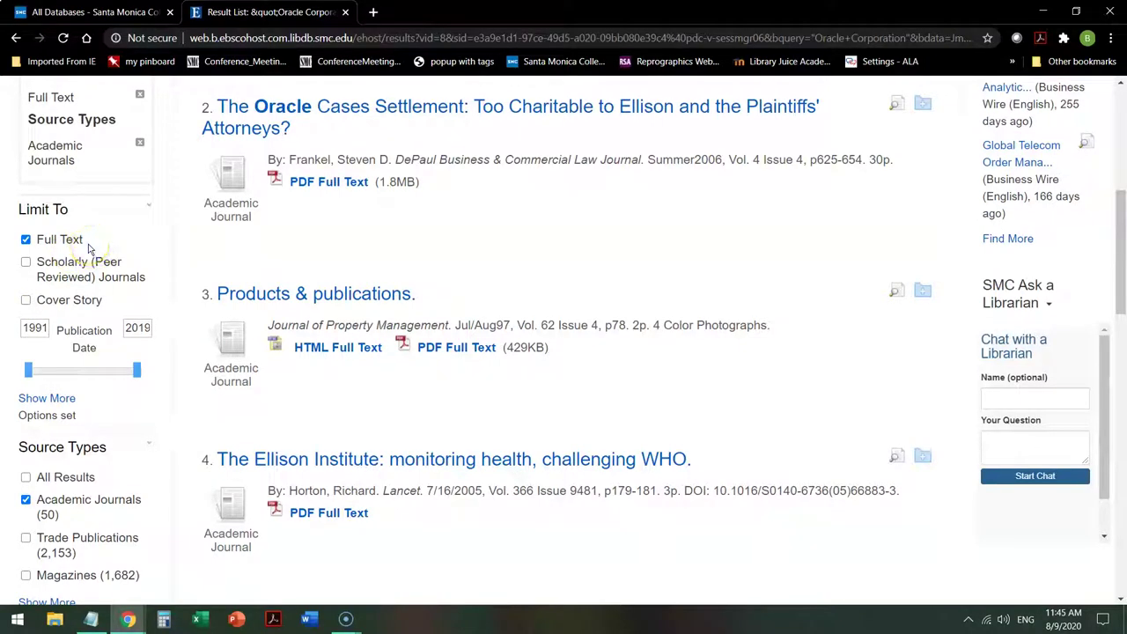
# Limit results to Scholarly (Peer Reviewed) Journals and move the publication start year to 2011
pyautogui.click(26, 262)
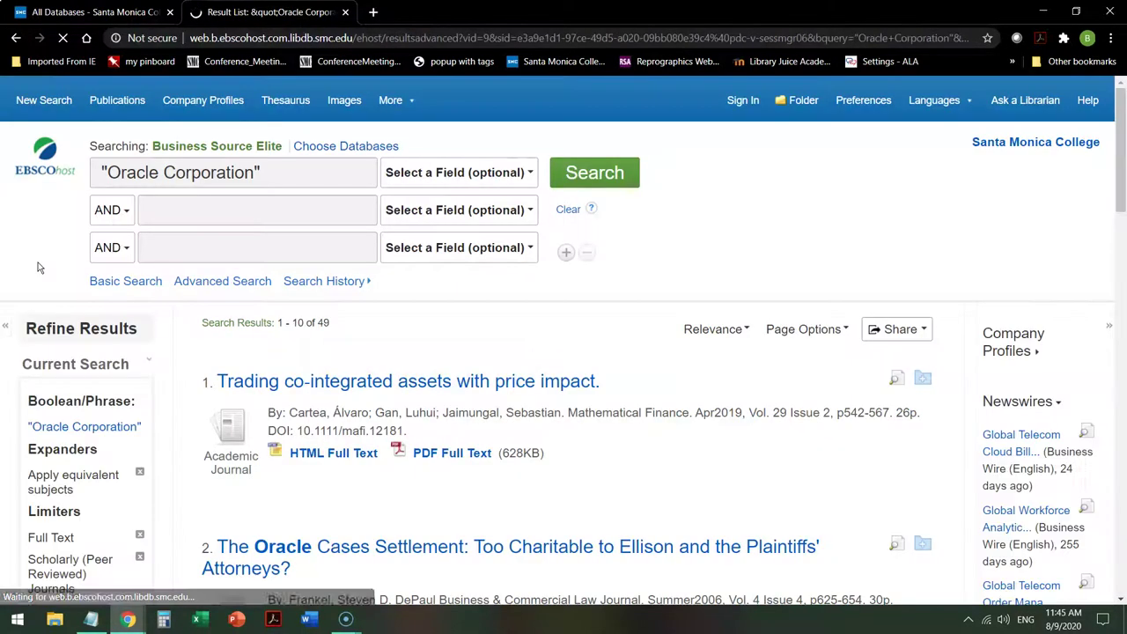
pyautogui.scroll(-5, 101, 297)
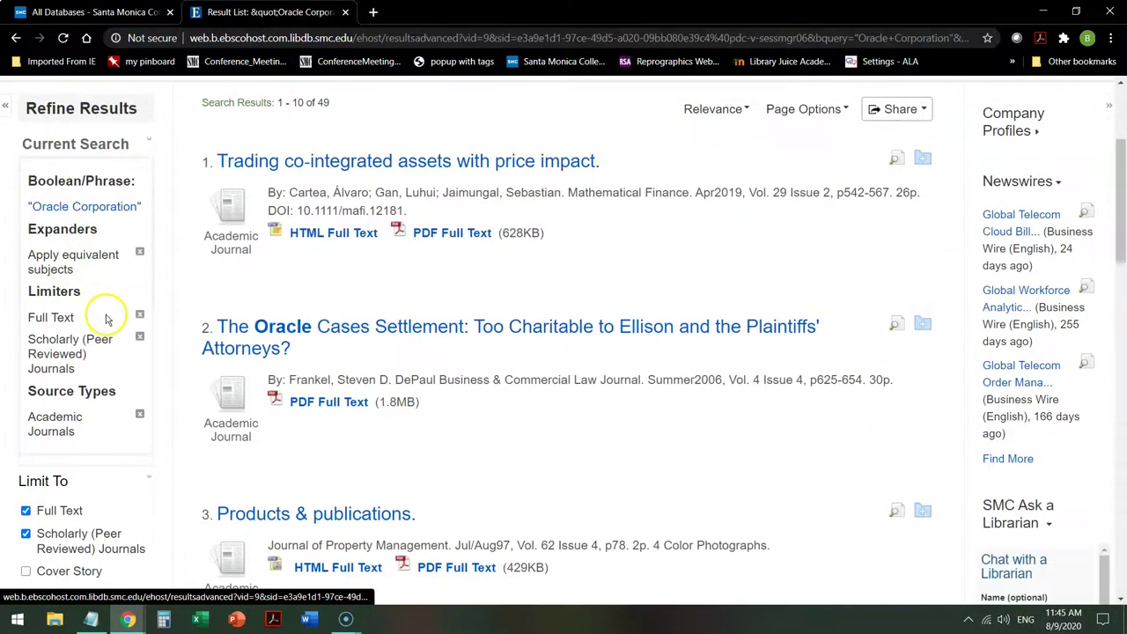
pyautogui.scroll(-1, 102, 359)
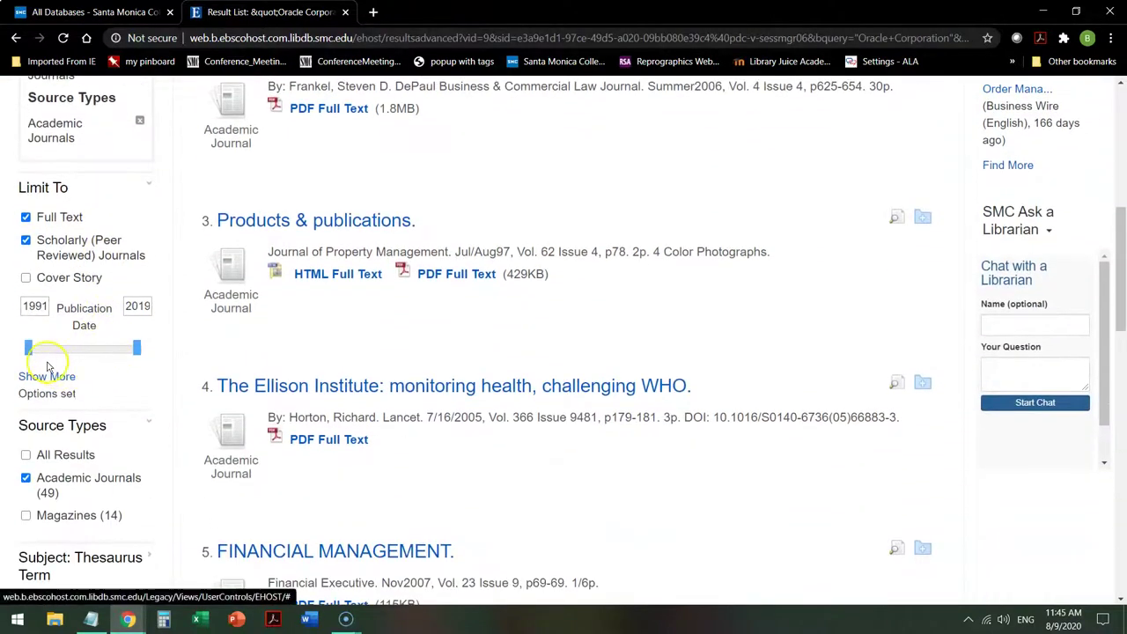
pyautogui.moveTo(29, 352); pyautogui.dragTo(109, 361)
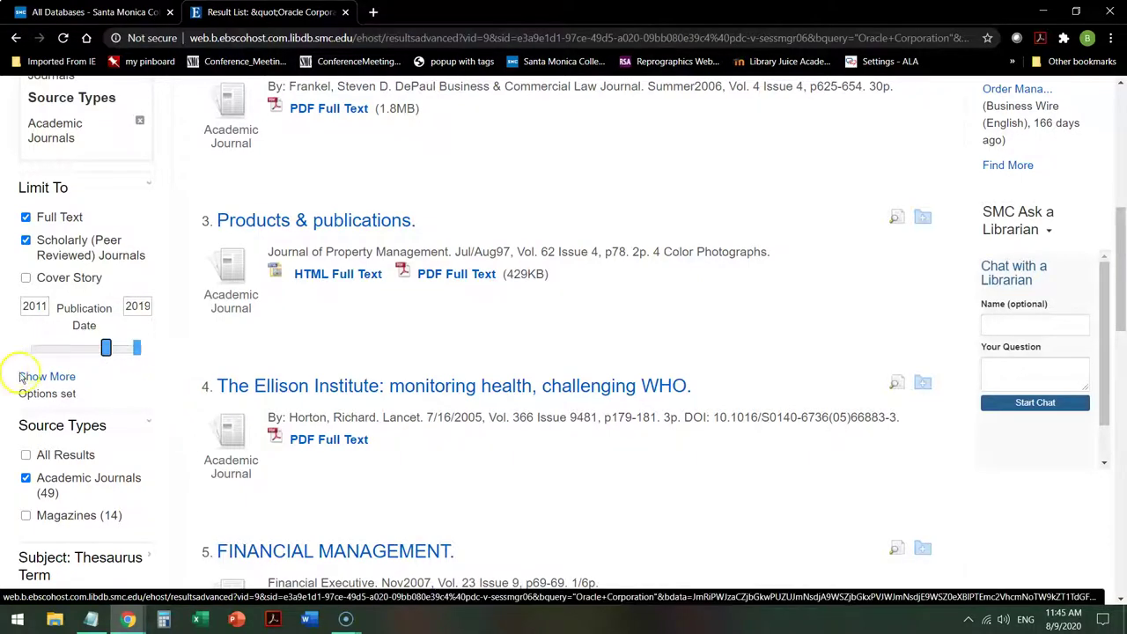
# Set the Published Date range to 2010–2020 and rerun the search, leaving 19 results
pyautogui.click(47, 377)
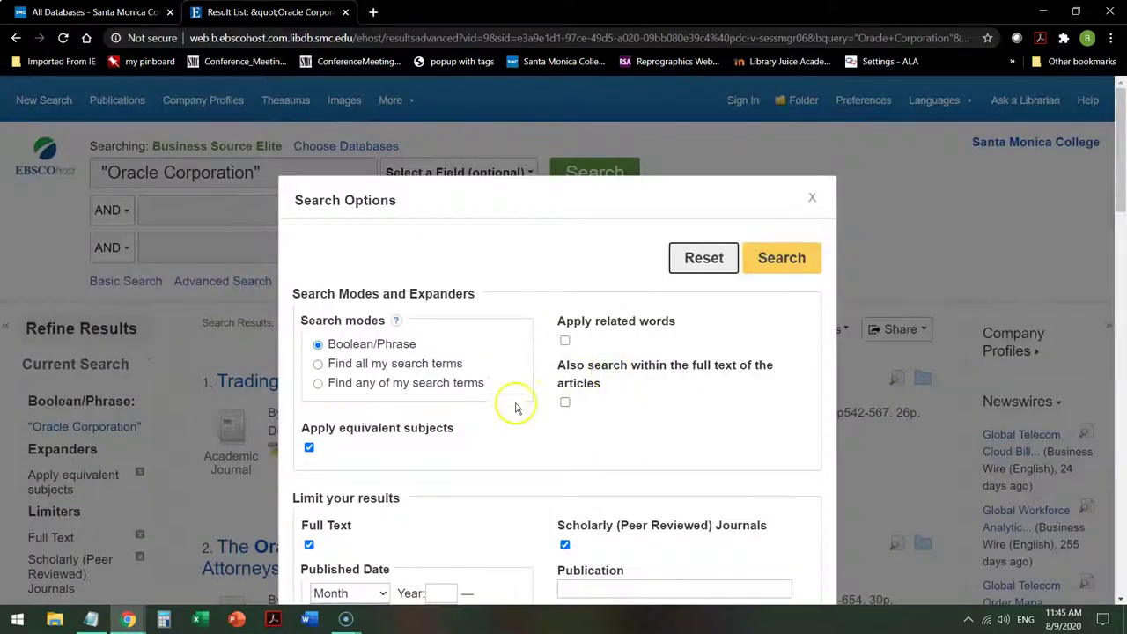
pyautogui.scroll(-3, 511, 412)
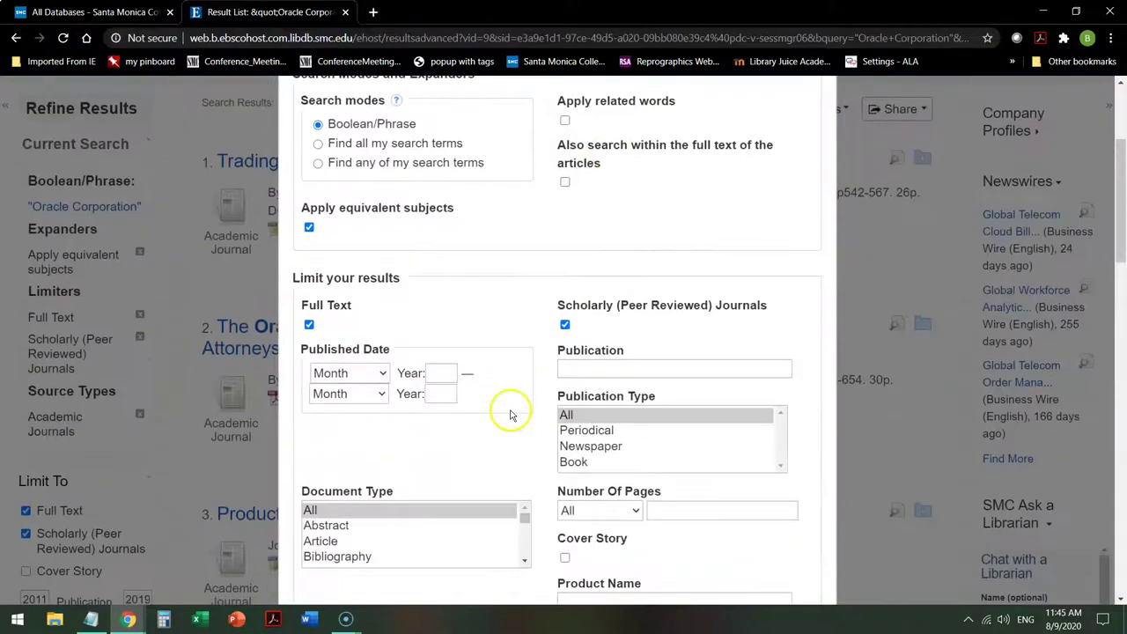
pyautogui.click(436, 373)
pyautogui.write('2010')
pyautogui.click(439, 397)
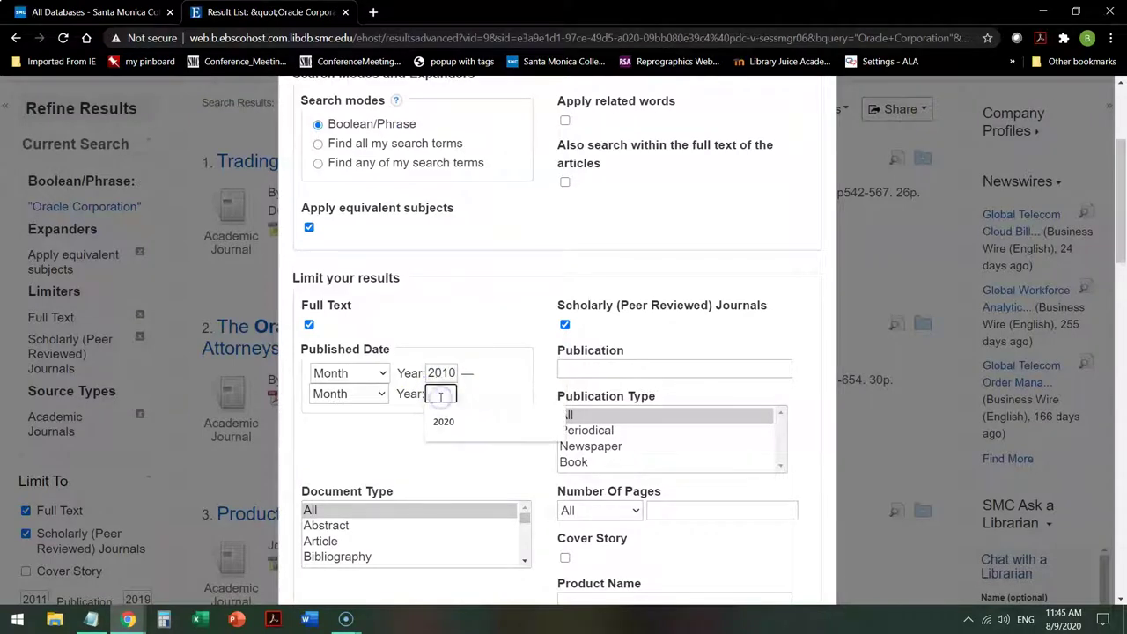
pyautogui.write('2020')
pyautogui.scroll(-6, 711, 382)
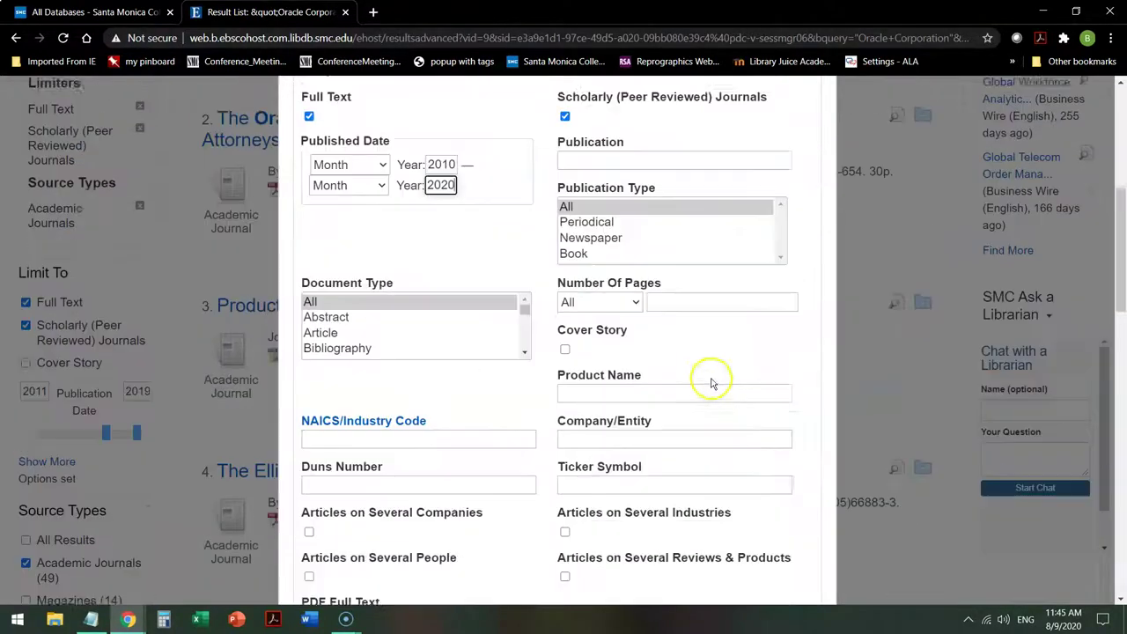
pyautogui.click(787, 361)
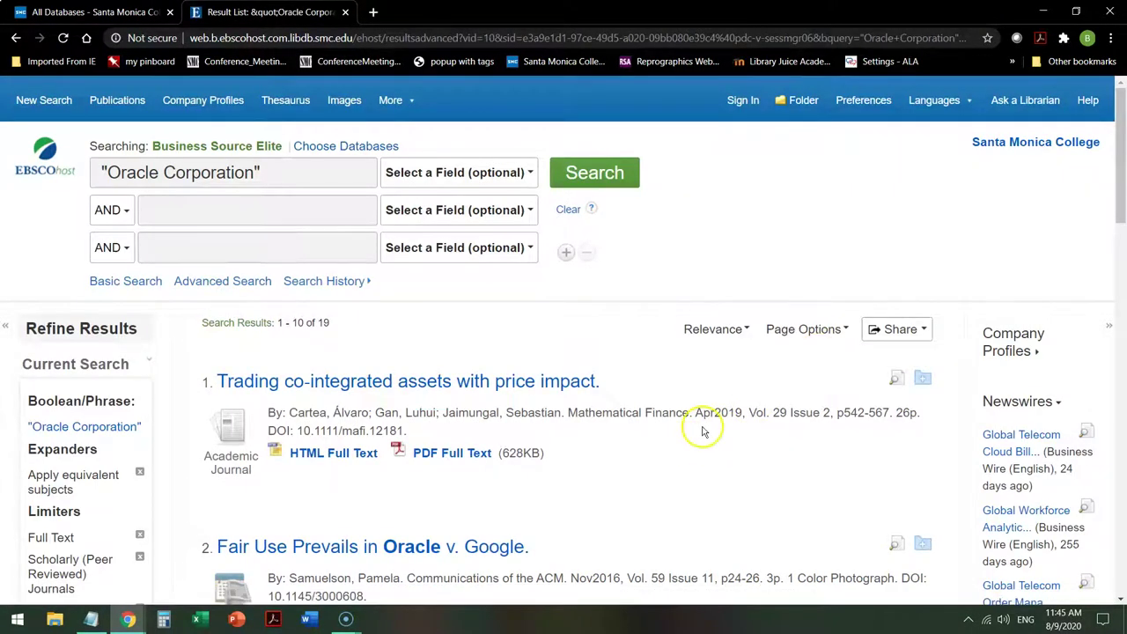
# Scroll through results 4–7, including 'Fair Use Prevails in Oracle v. Google'
pyautogui.scroll(-1, 719, 410)
pyautogui.scroll(-1, 720, 411)
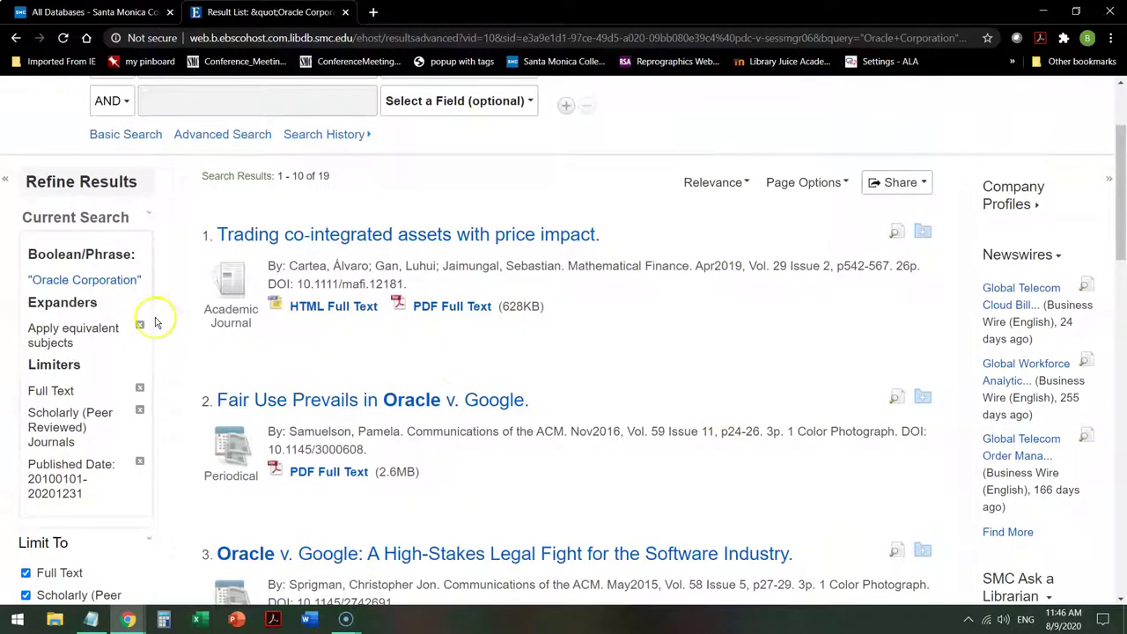
pyautogui.scroll(-3, 234, 412)
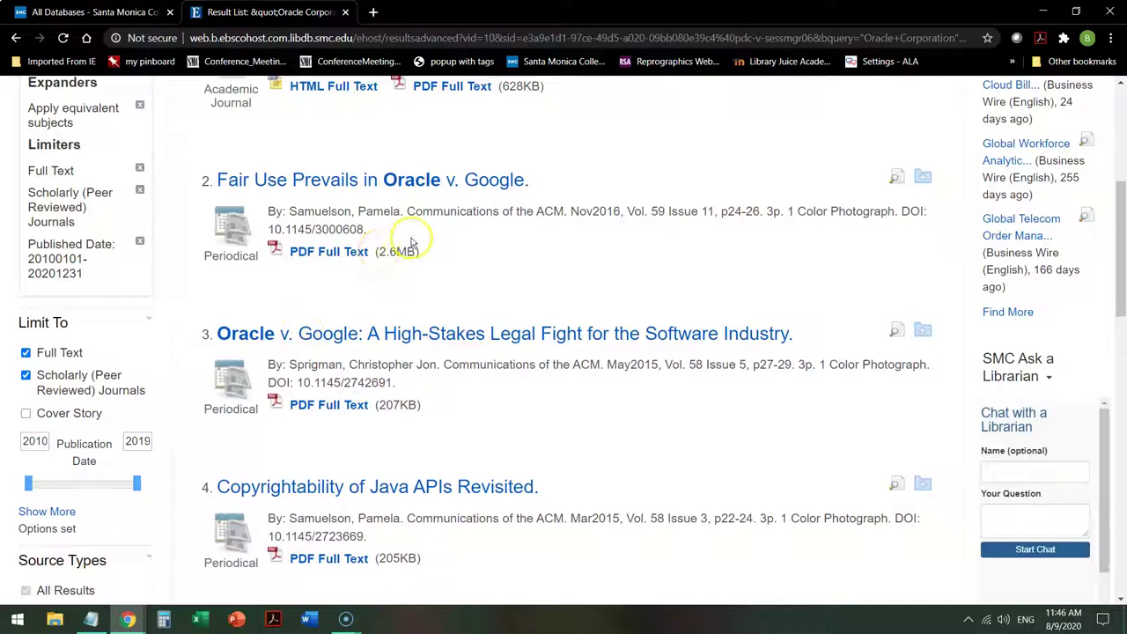
pyautogui.scroll(3, 411, 242)
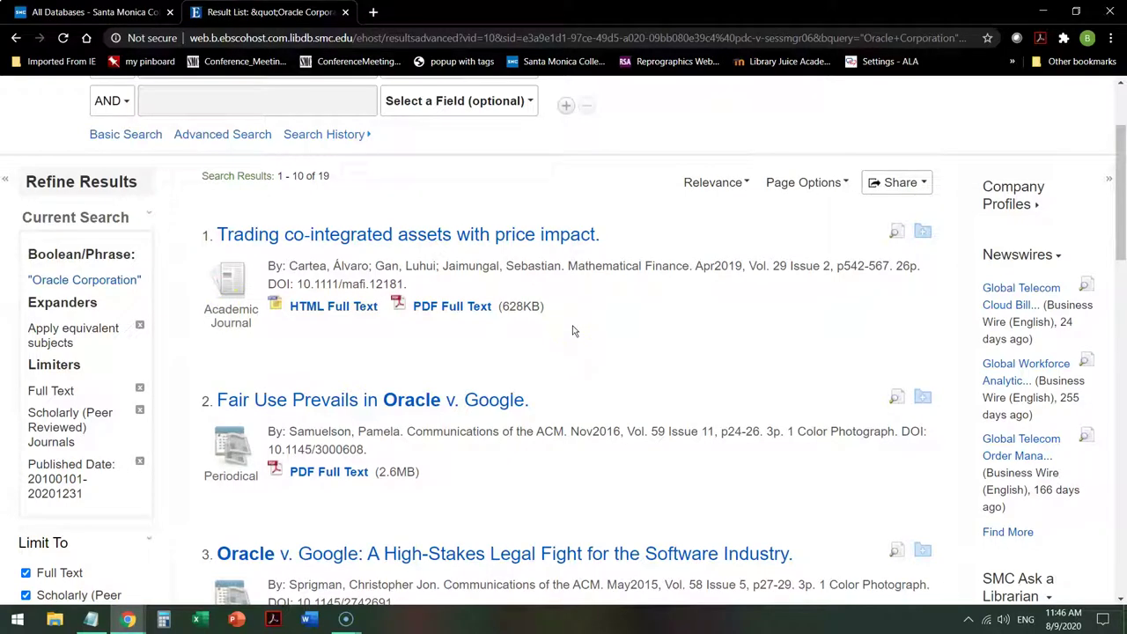
pyautogui.scroll(-8, 576, 324)
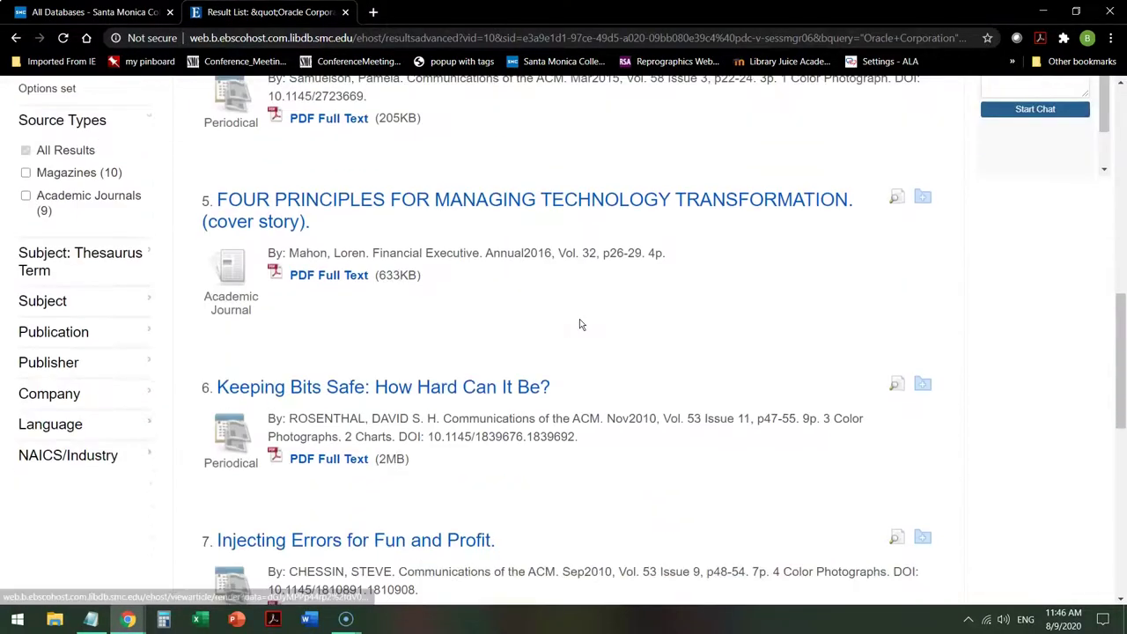
# Open result 5, 'Four Principles for Managing Technology Transformation' (Financial Executive, 2016), and read its abstract and details
pyautogui.click(582, 218)
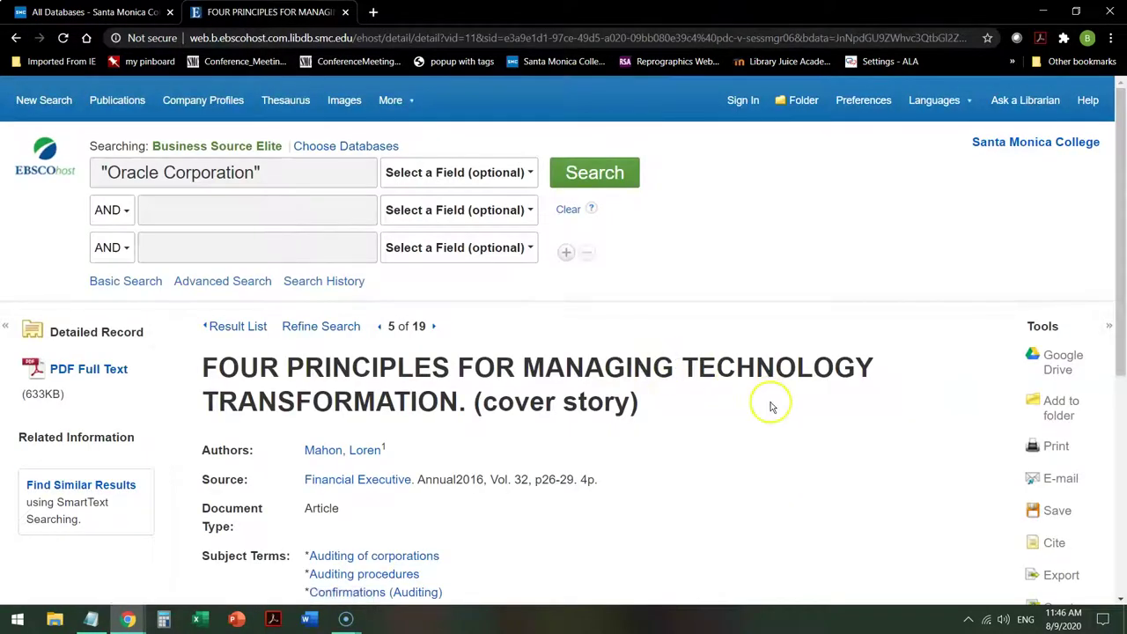
pyautogui.scroll(-2, 780, 404)
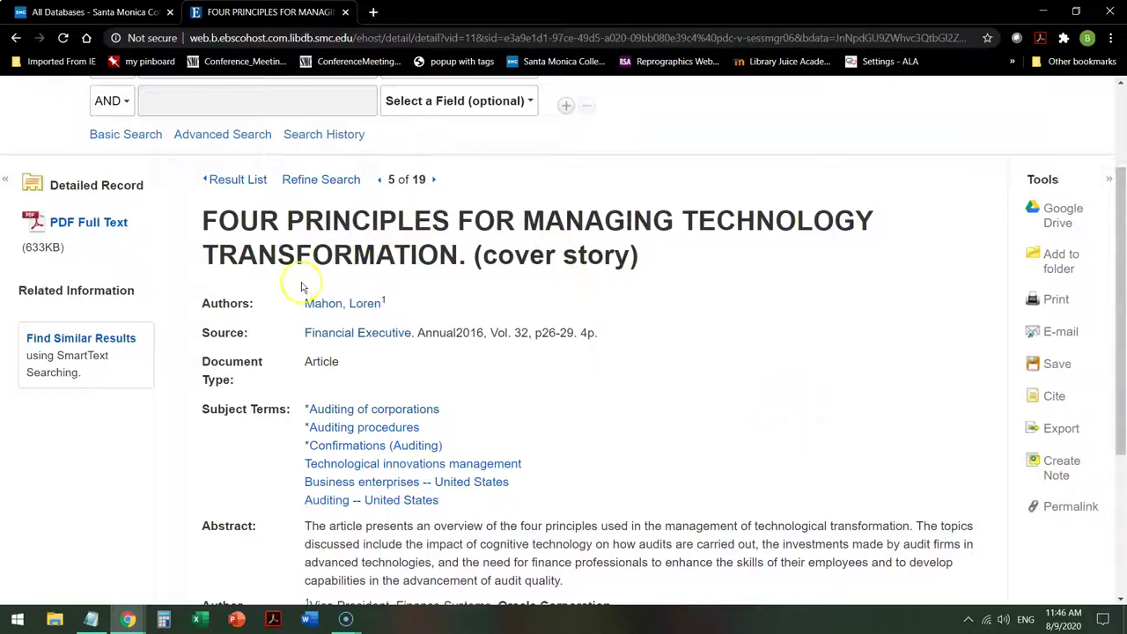
pyautogui.scroll(-2, 529, 308)
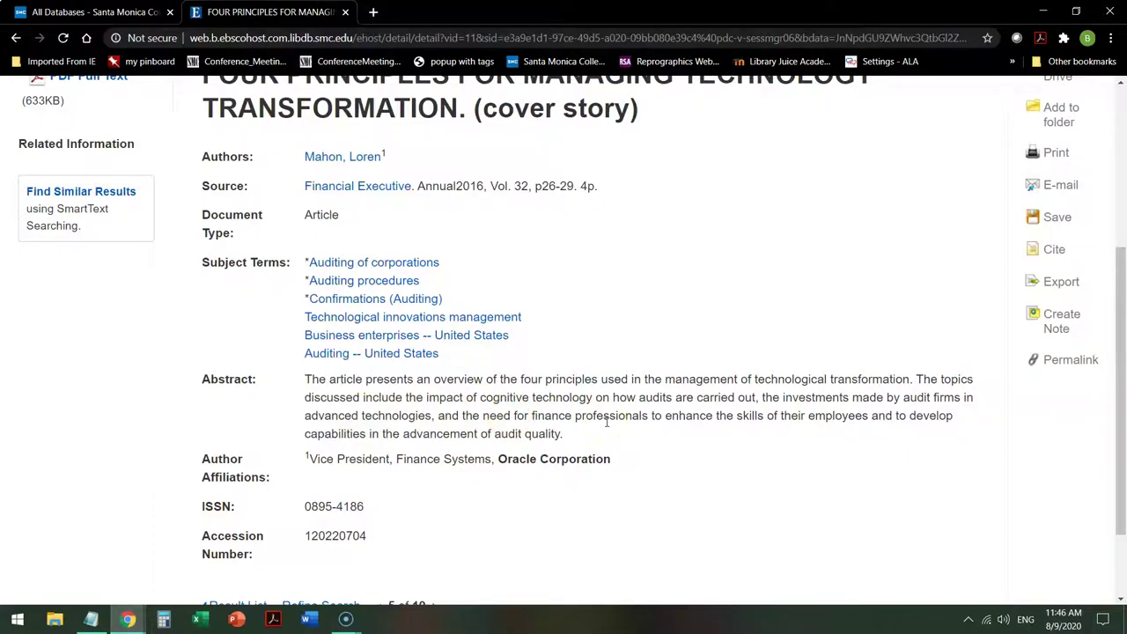
pyautogui.scroll(-2, 606, 423)
pyautogui.scroll(4, 606, 426)
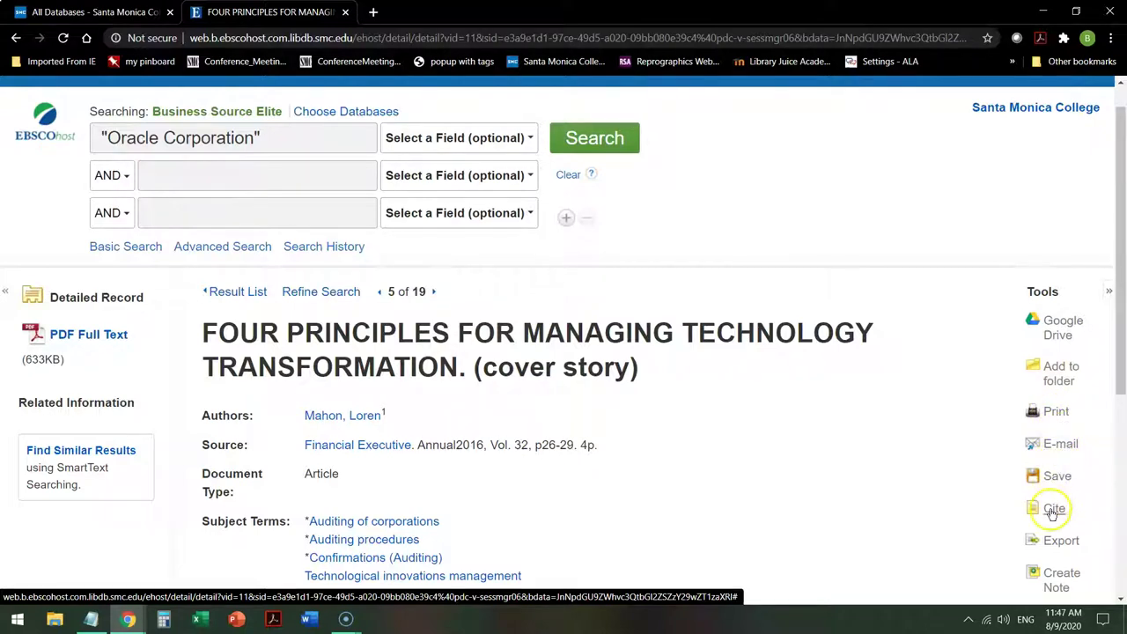
# Start e-mailing this record, addressed to your own saved address with subject 'bus 1'
pyautogui.click(1061, 445)
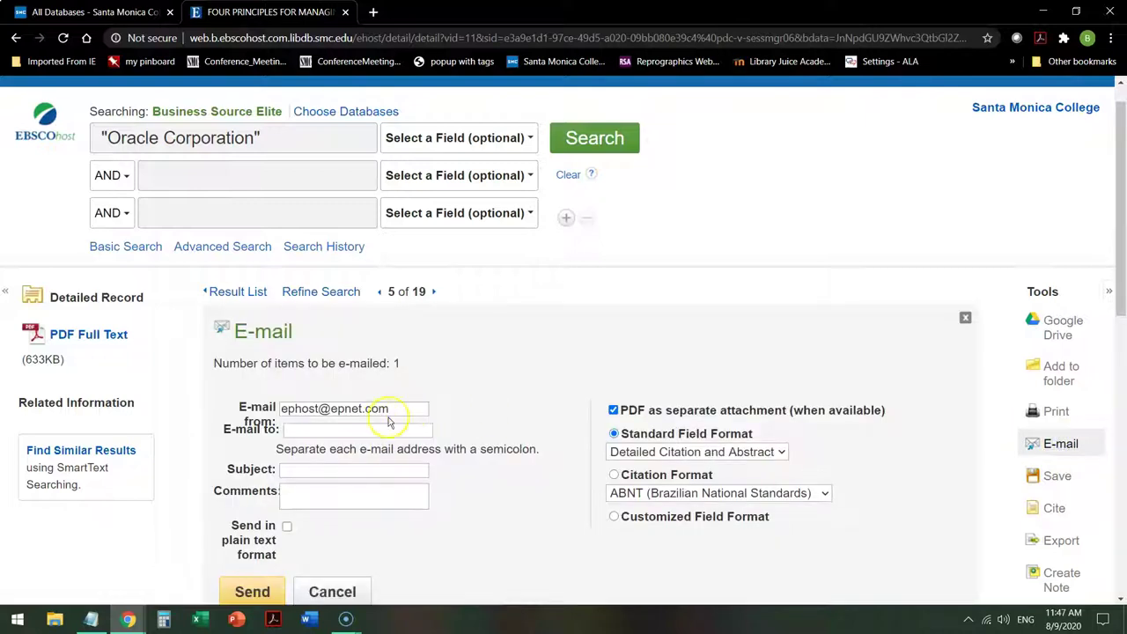
pyautogui.click(375, 429)
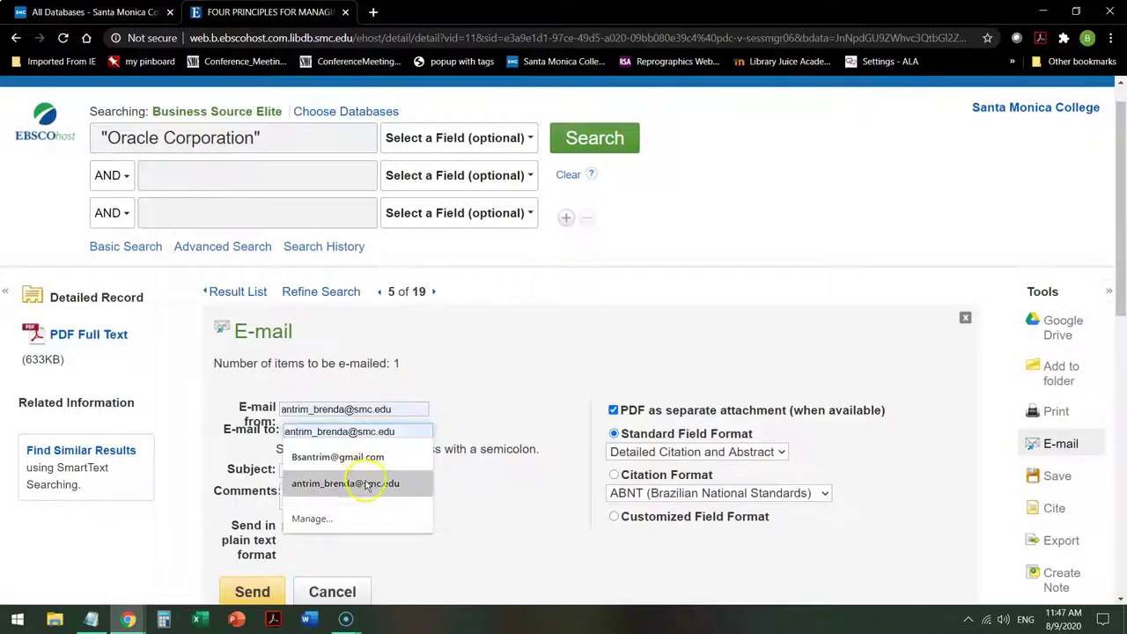
pyautogui.click(365, 481)
pyautogui.click(339, 473)
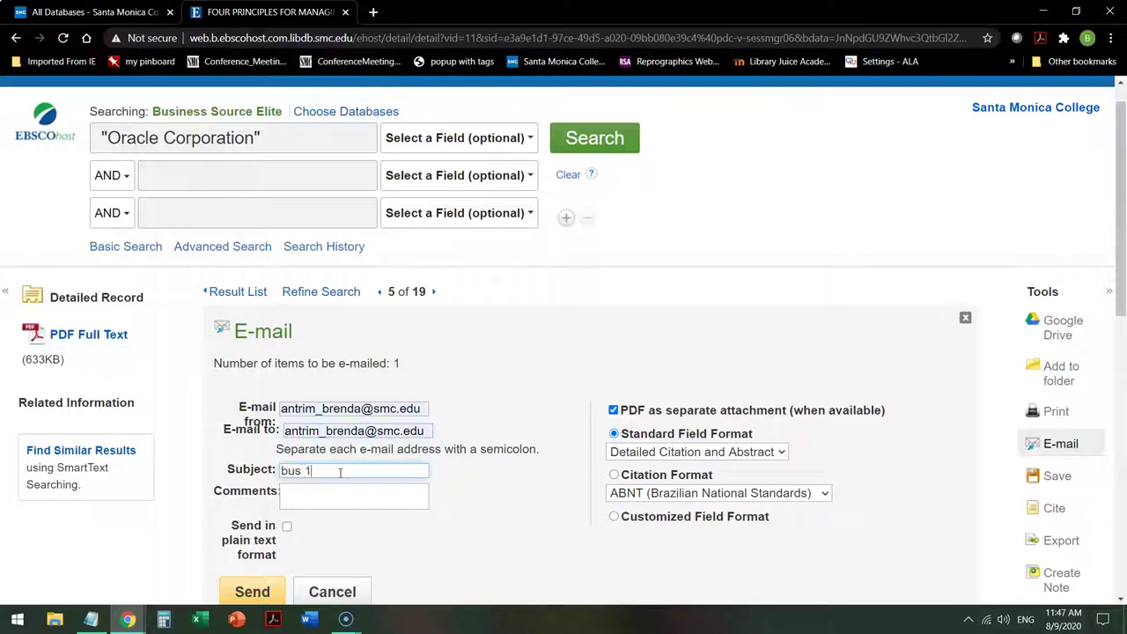
# Choose MLA citation format with the PDF attached, send the e-mail, and dismiss the confirmation
pyautogui.click(826, 495)
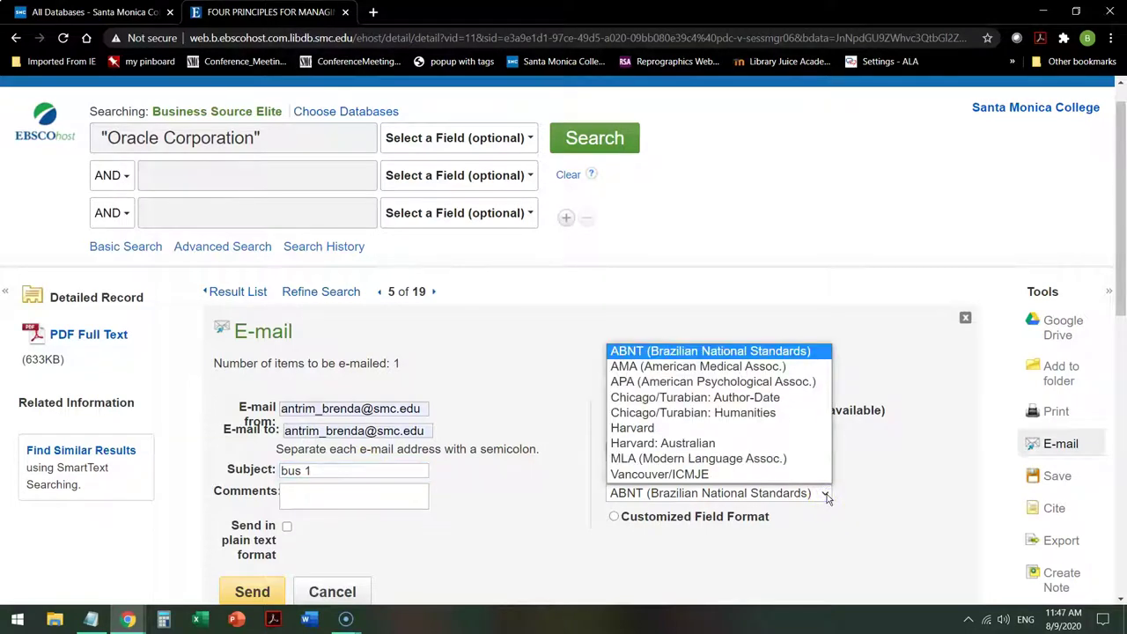
pyautogui.click(802, 467)
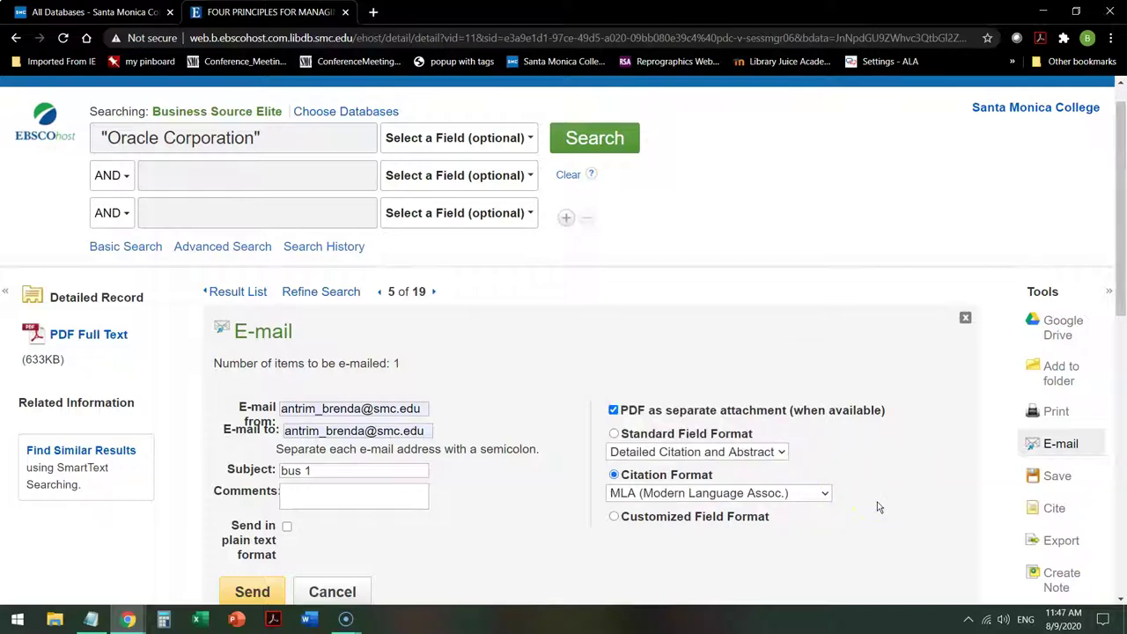
pyautogui.scroll(-2, 846, 488)
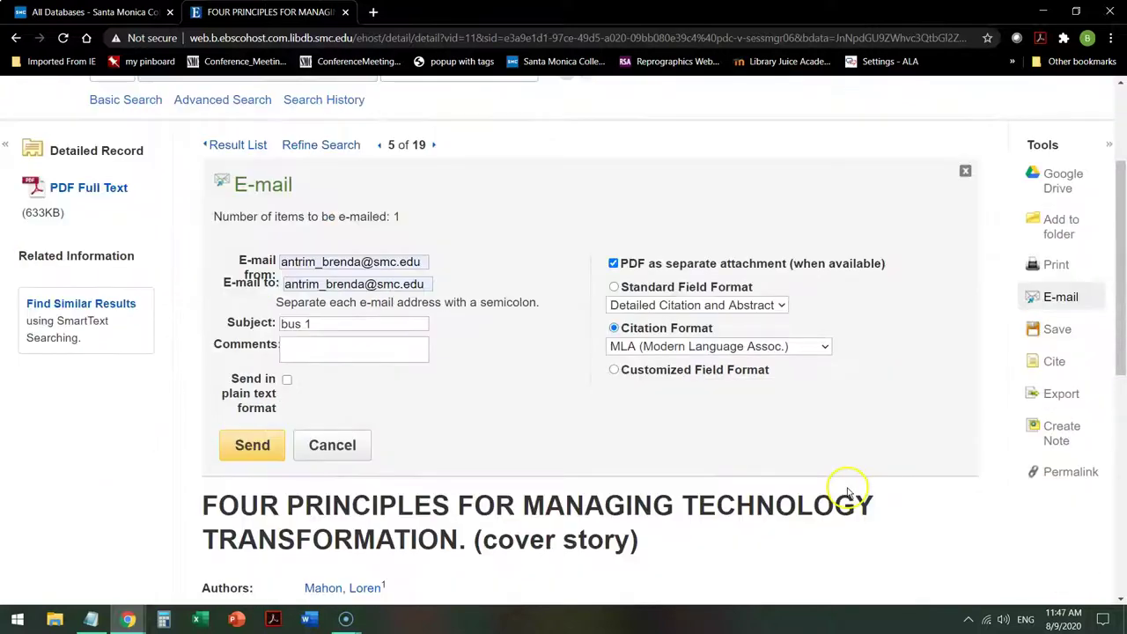
pyautogui.click(248, 449)
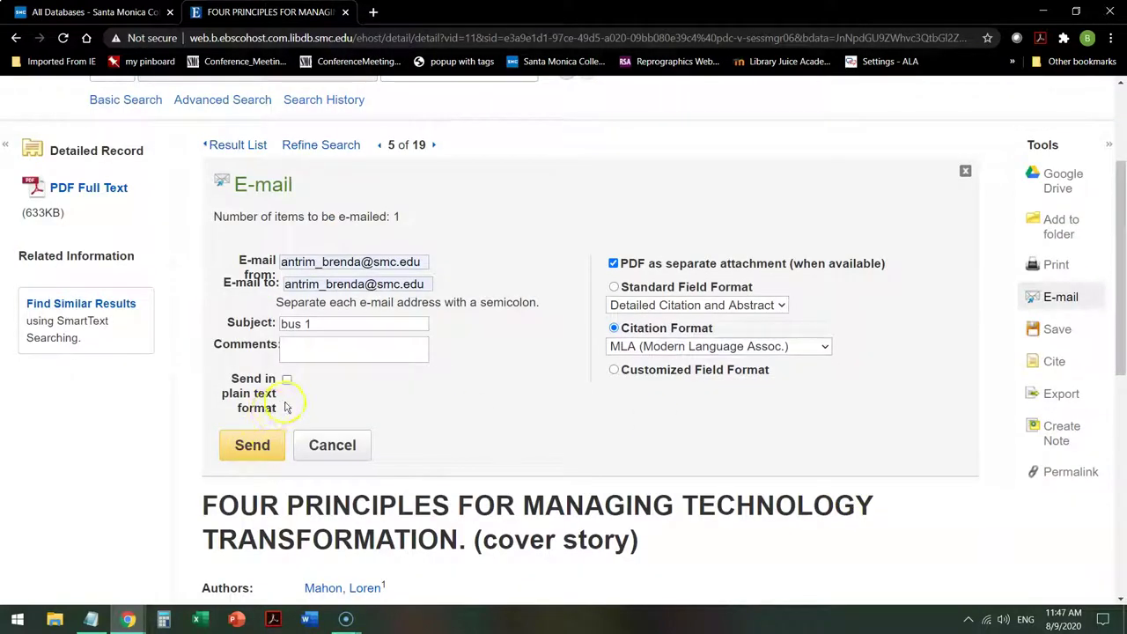
pyautogui.click(260, 445)
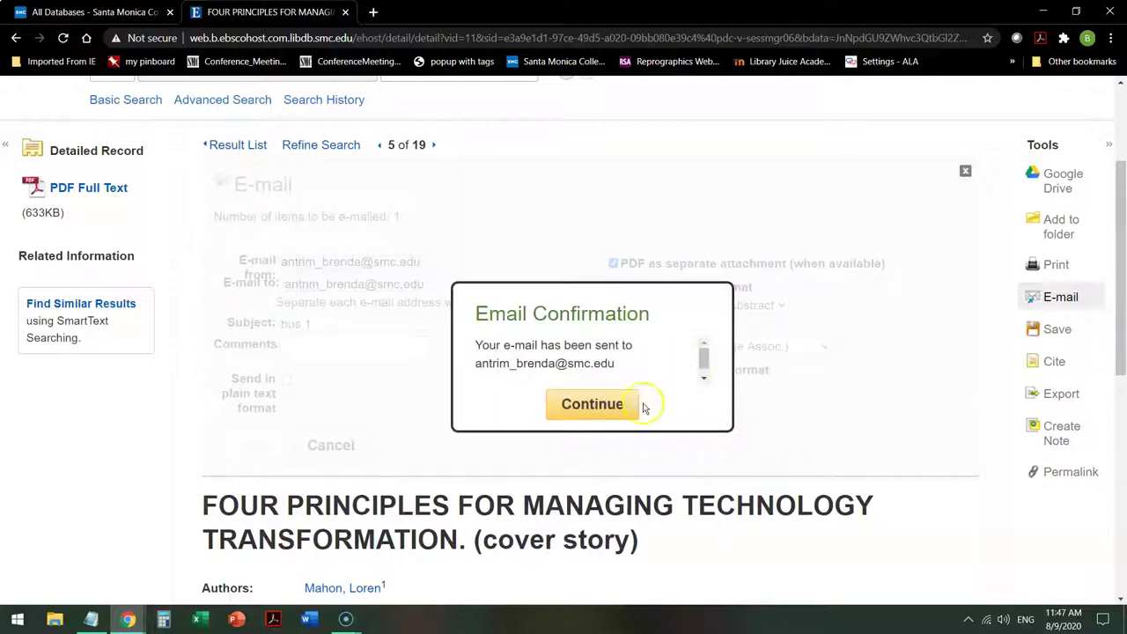
pyautogui.click(619, 410)
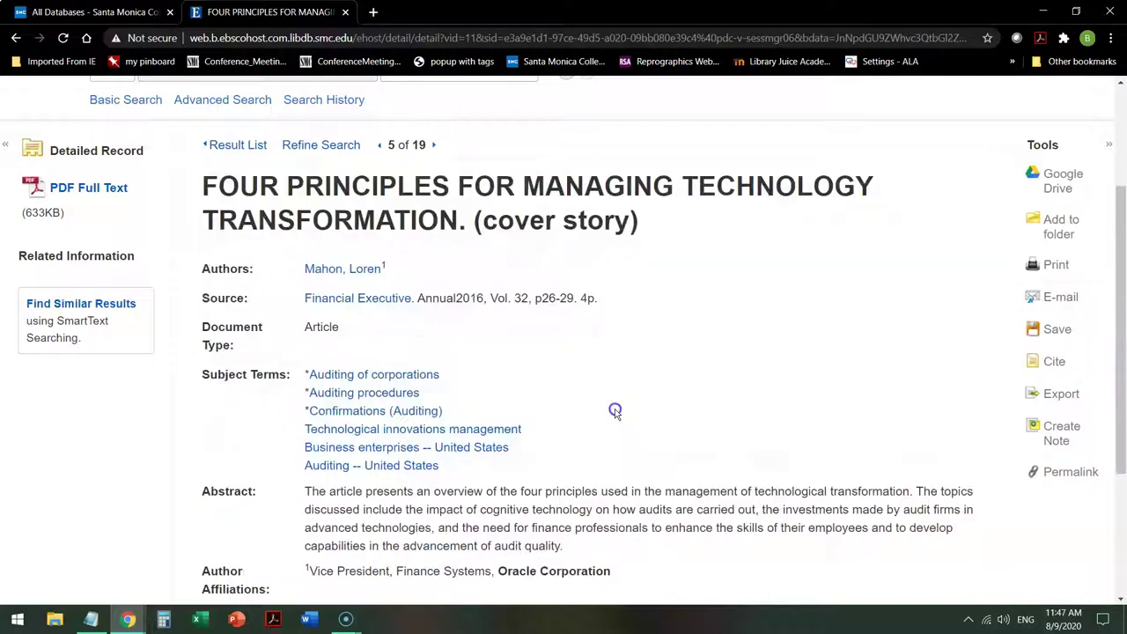
# Go back to the result list and reopen result 5's detailed record
pyautogui.scroll(2, 616, 413)
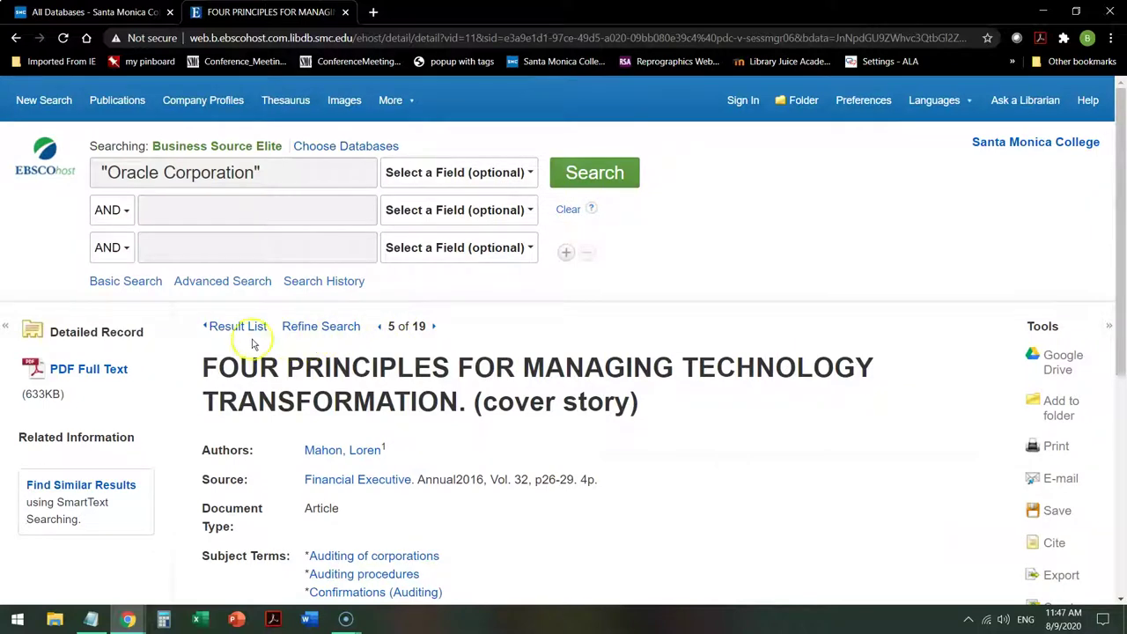
pyautogui.click(238, 329)
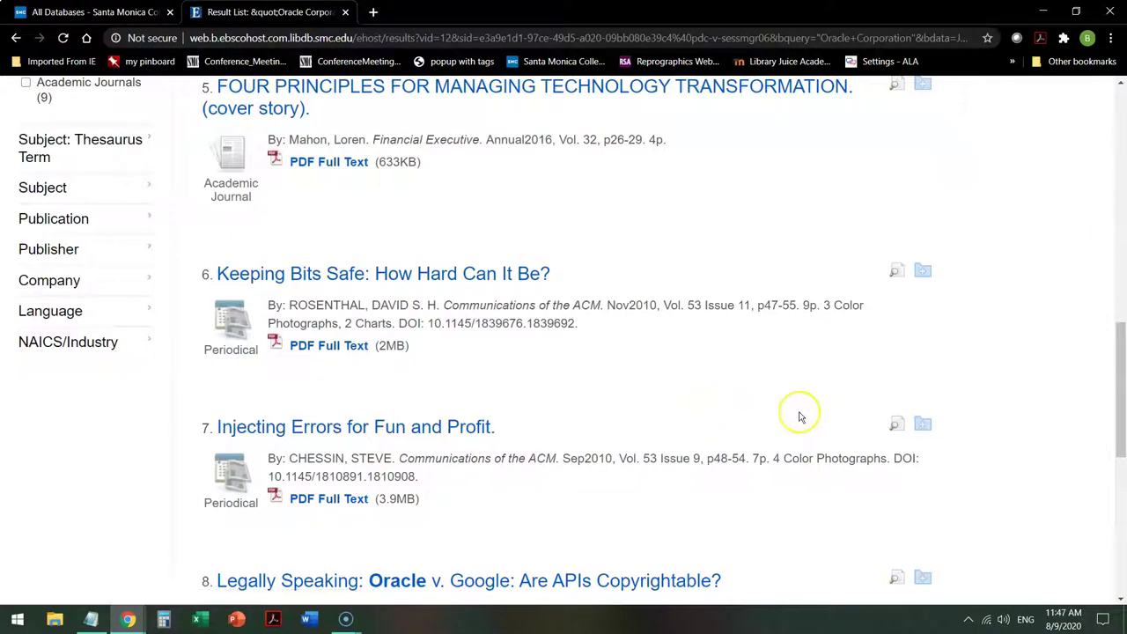
pyautogui.scroll(2, 615, 348)
pyautogui.click(628, 308)
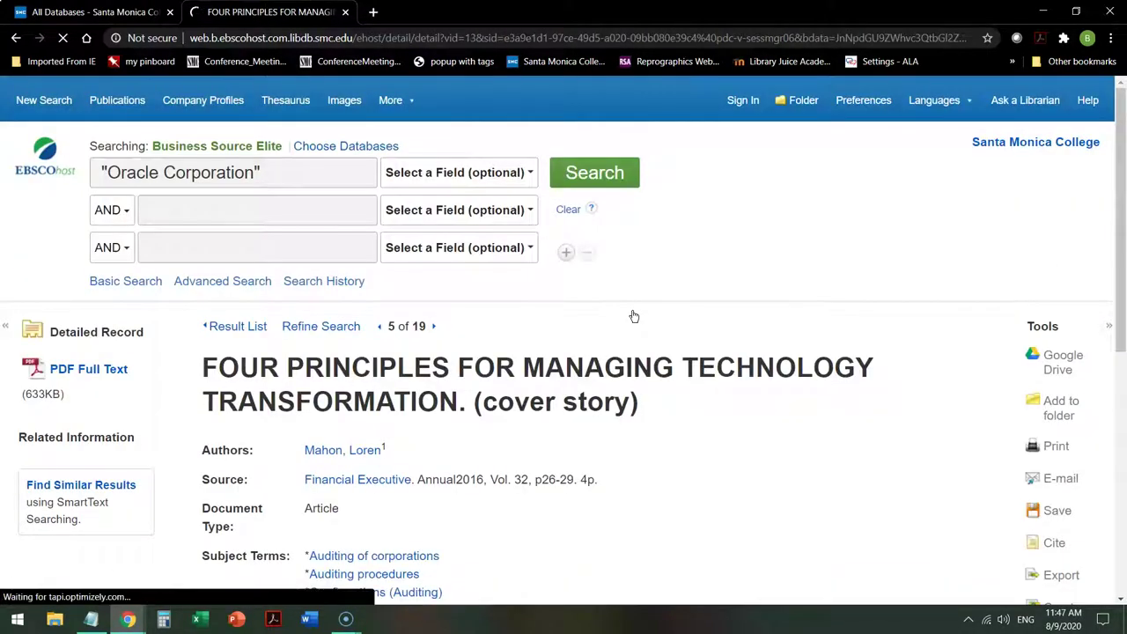
# Show the article's citation formats and scroll down to its MLA Works Cited entry
pyautogui.click(1053, 544)
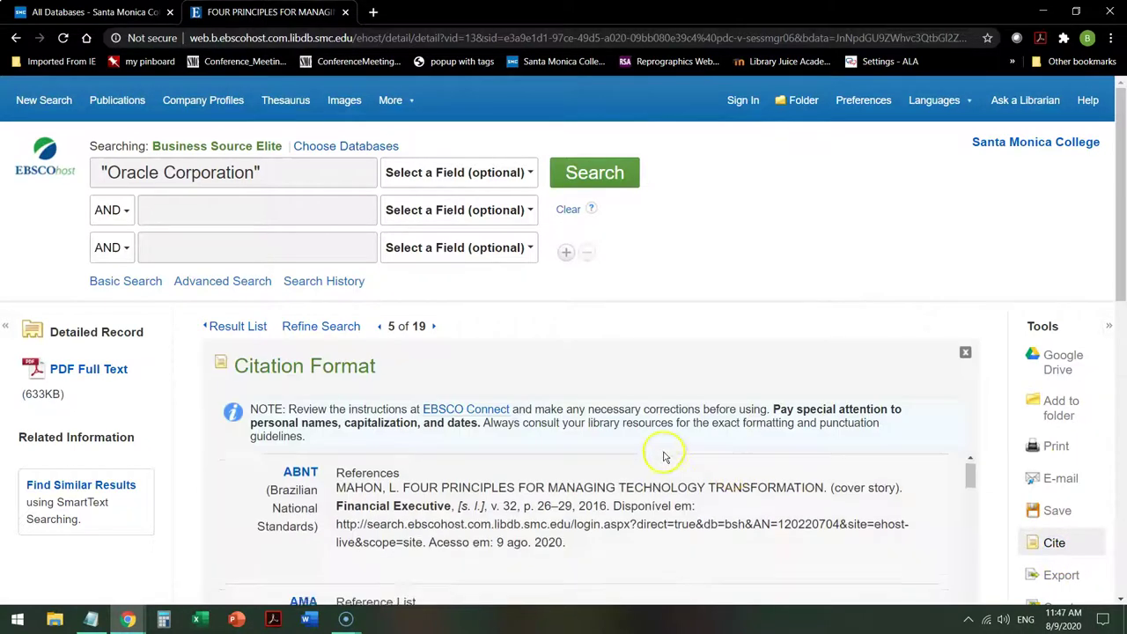
pyautogui.scroll(-2, 665, 445)
pyautogui.scroll(-2, 999, 407)
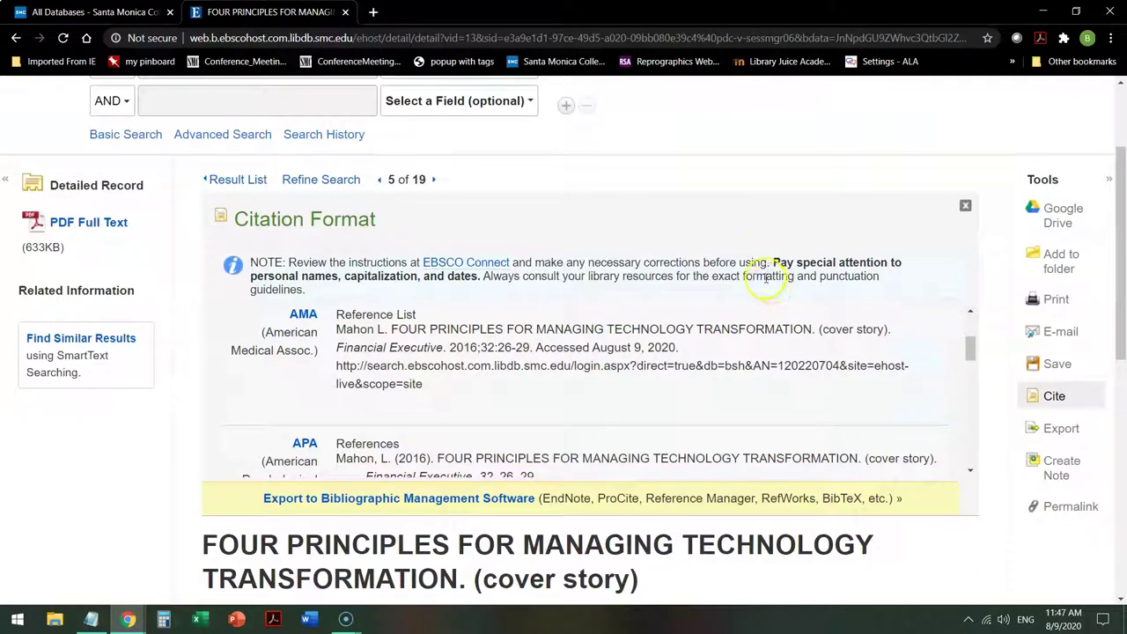
pyautogui.scroll(-5, 687, 356)
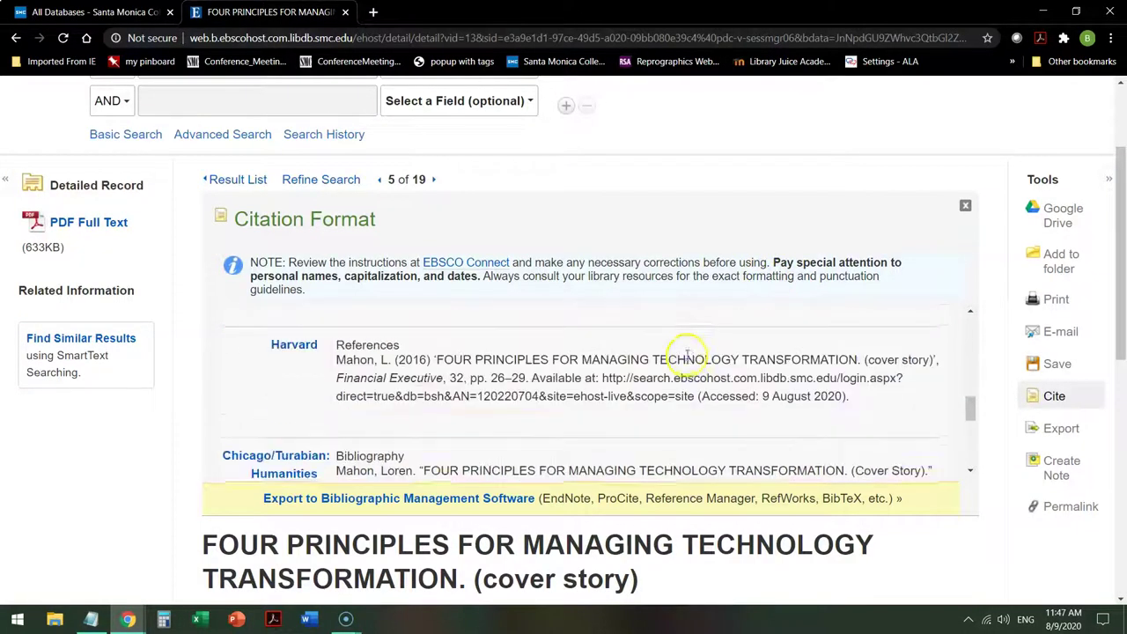
pyautogui.scroll(-2, 692, 352)
pyautogui.scroll(-3, 698, 353)
pyautogui.scroll(3, 705, 357)
pyautogui.scroll(-2, 718, 366)
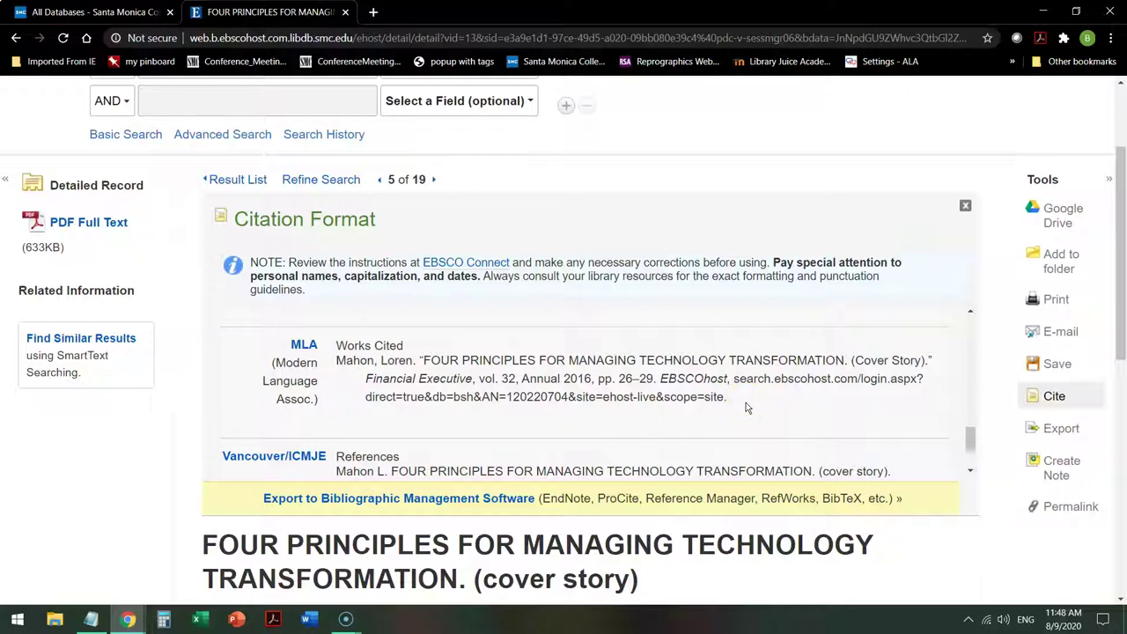
pyautogui.scroll(-2, 745, 408)
pyautogui.click(891, 525)
pyautogui.scroll(-5, 893, 528)
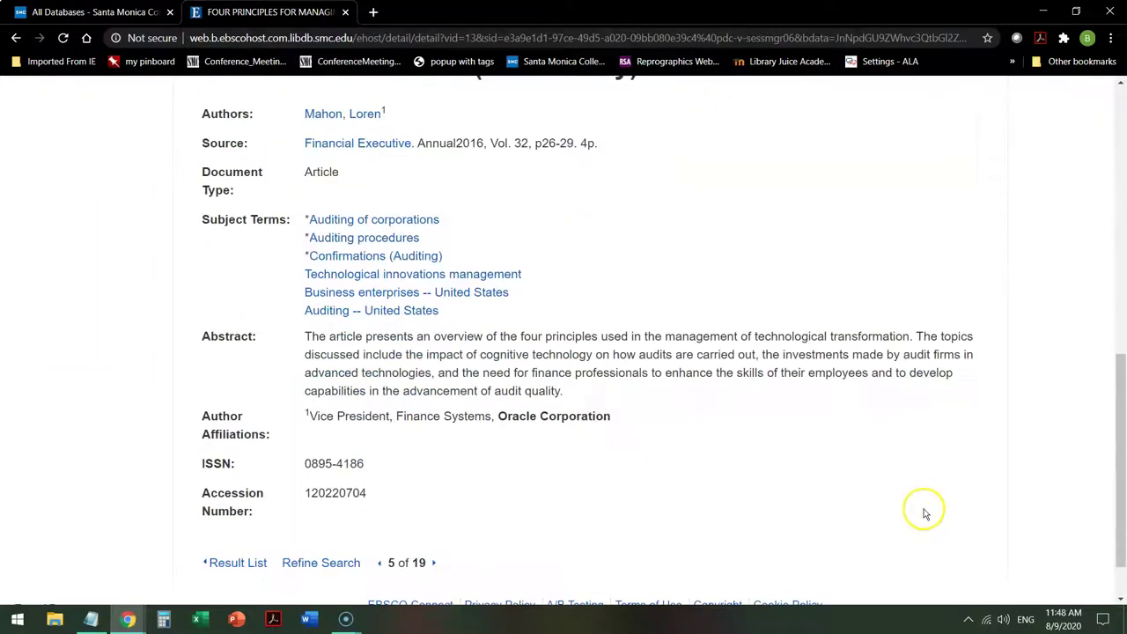
pyautogui.scroll(1, 925, 514)
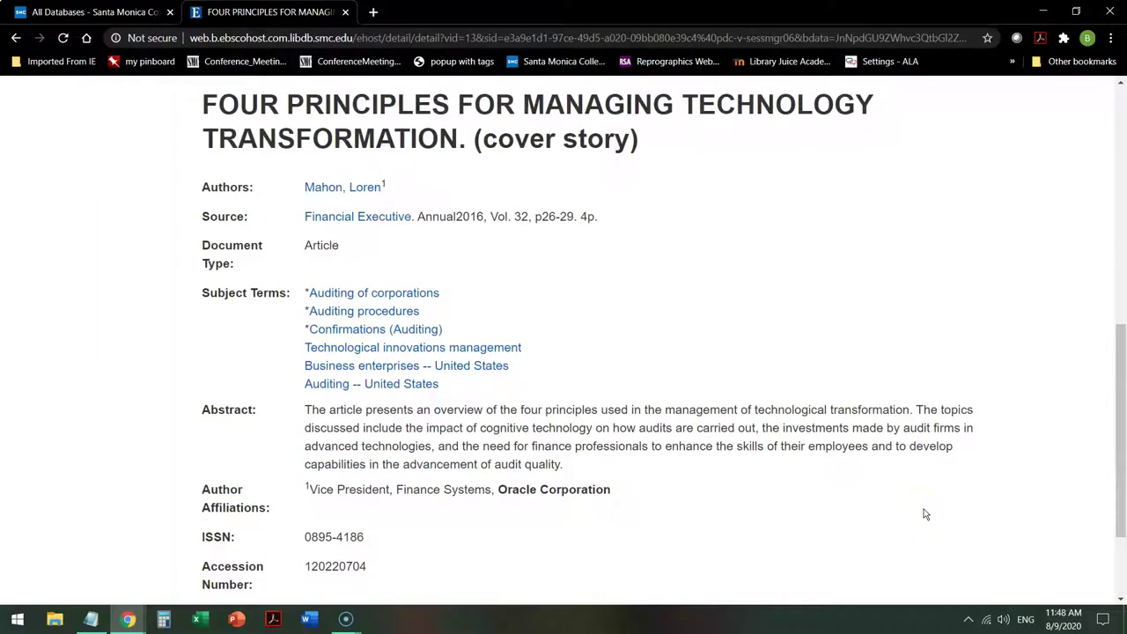